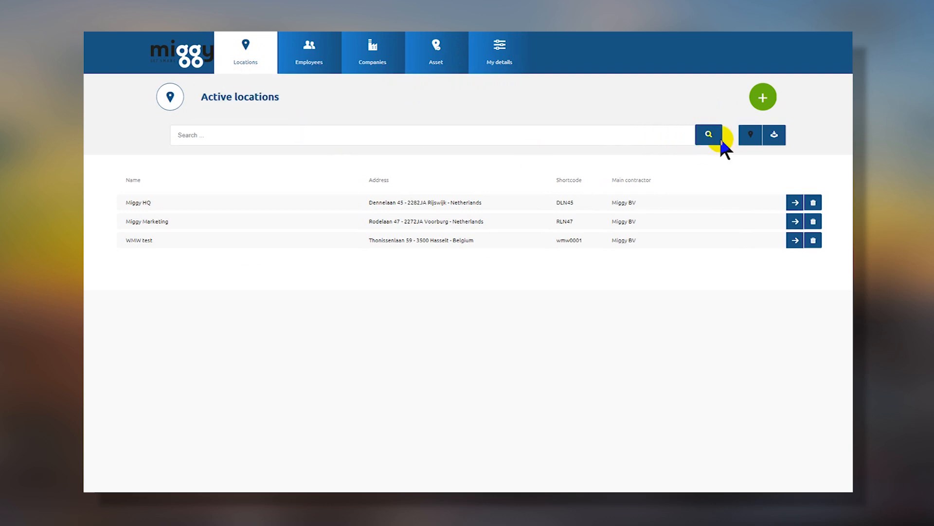
# Show the three location pins on a map zoomed in on the Netherlands.
pyautogui.click(750, 137)
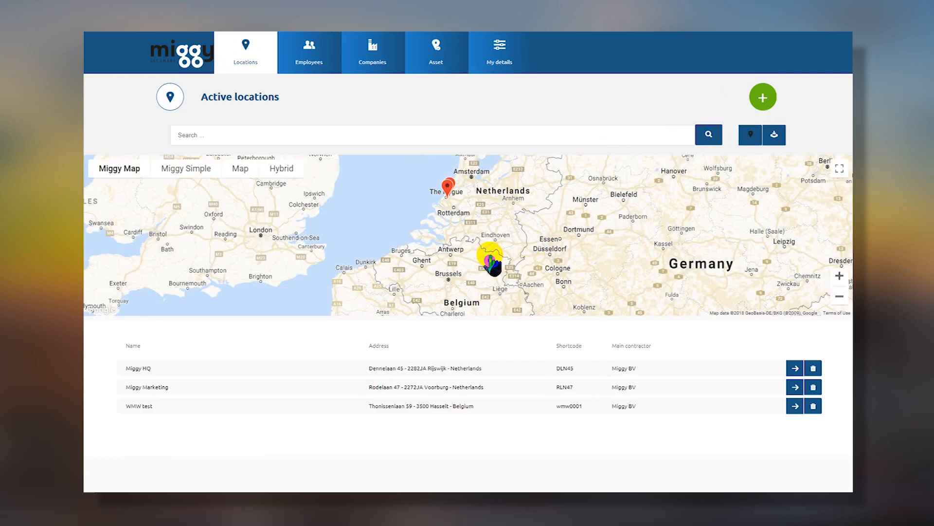
pyautogui.doubleClick(488, 209)
pyautogui.moveTo(486, 198)
pyautogui.mouseDown()
pyautogui.moveTo(536, 224)
pyautogui.moveTo(488, 202)
pyautogui.mouseUp()
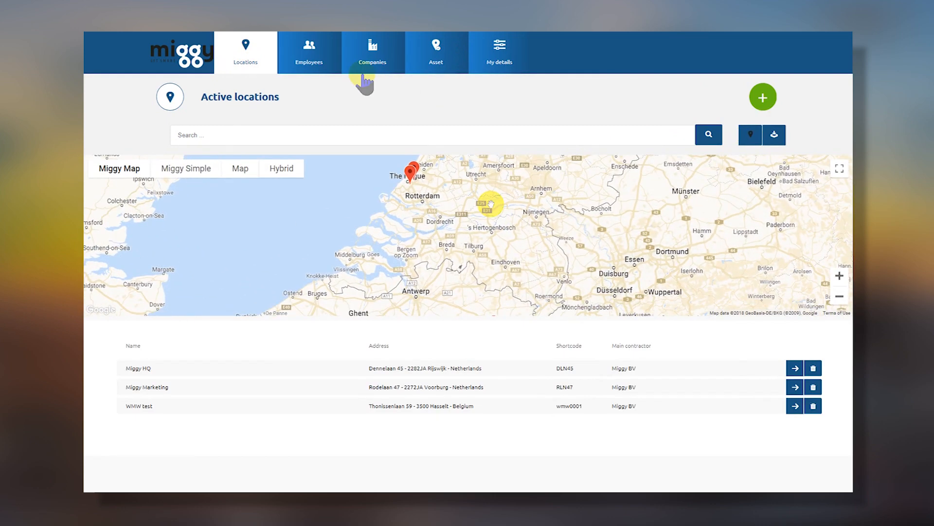
# Open the Employees list, preview the Create employees form, then return to the list.
pyautogui.click(312, 58)
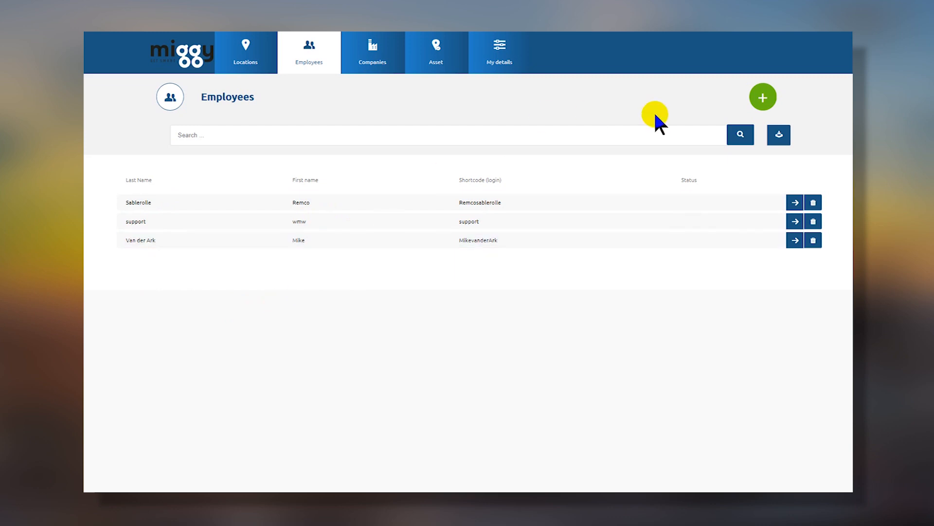
pyautogui.click(767, 99)
pyautogui.scroll(-1, 565, 302)
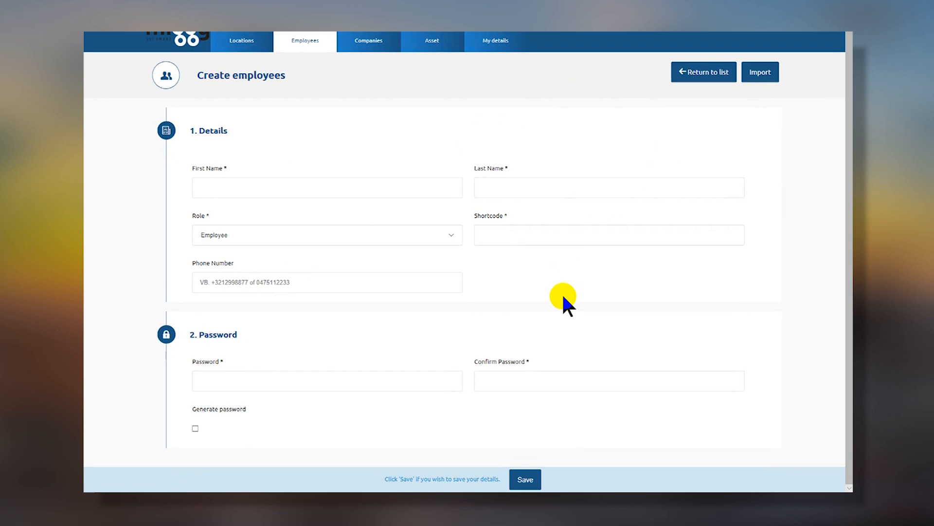
pyautogui.click(687, 78)
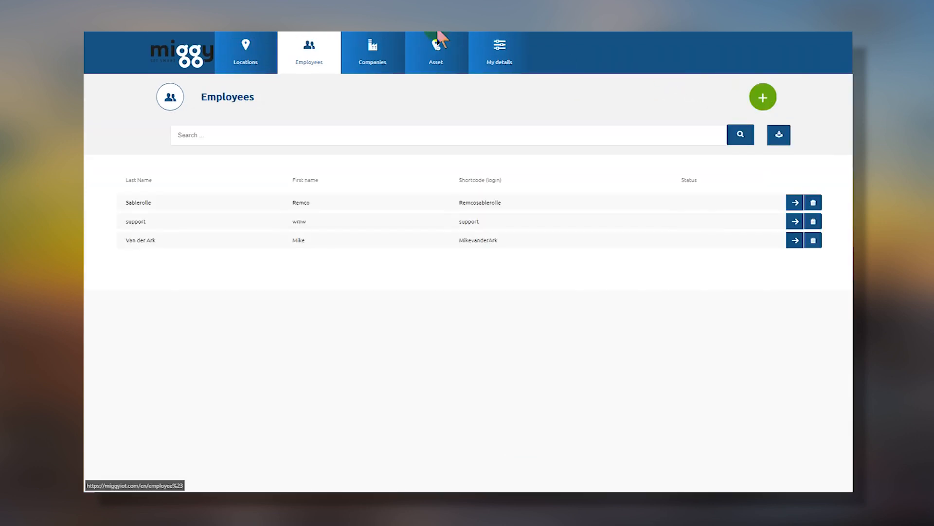
# Browse the Companies and Asset sub-menus, then open My details to show the Edit company form.
pyautogui.moveTo(373, 54)
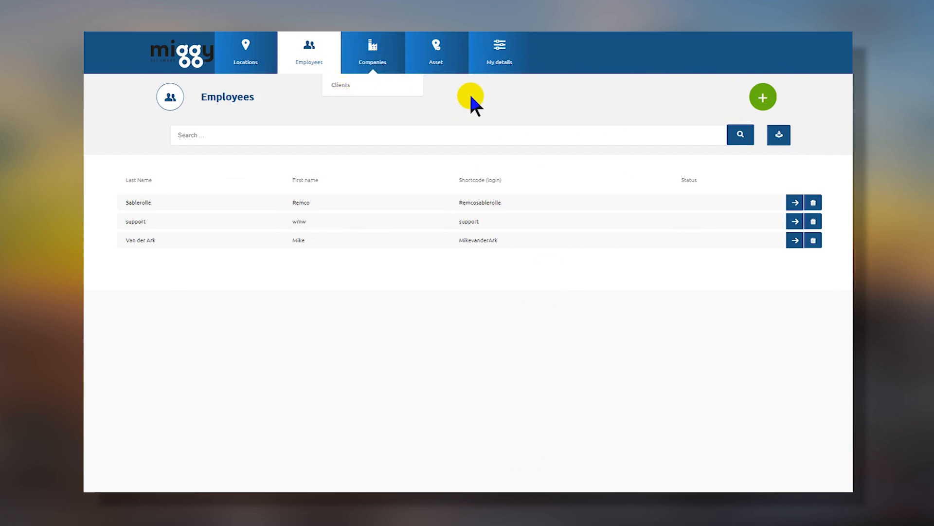
pyautogui.moveTo(441, 55)
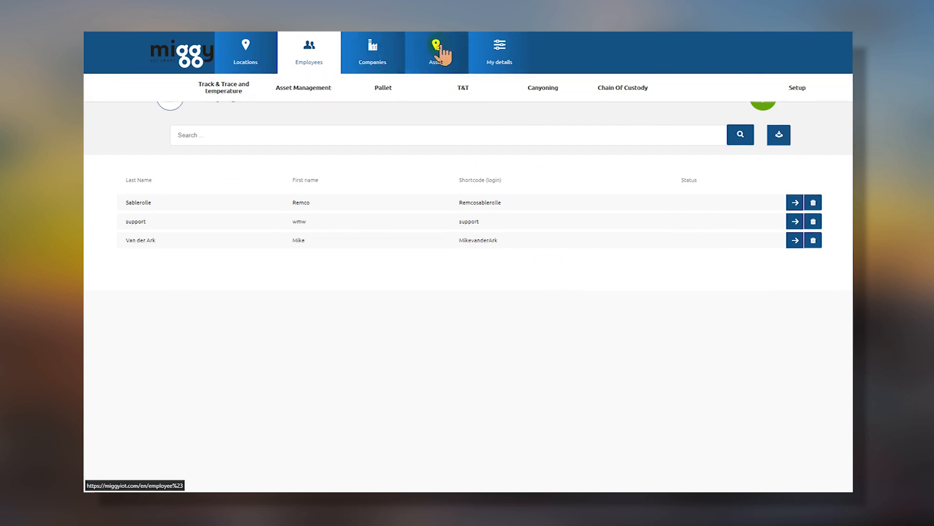
pyautogui.moveTo(380, 92)
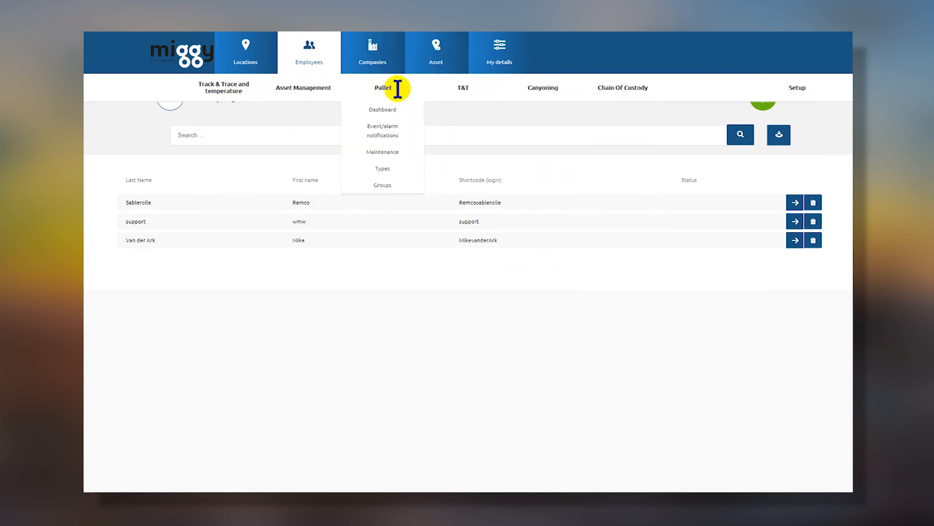
pyautogui.moveTo(222, 88)
pyautogui.moveTo(430, 87)
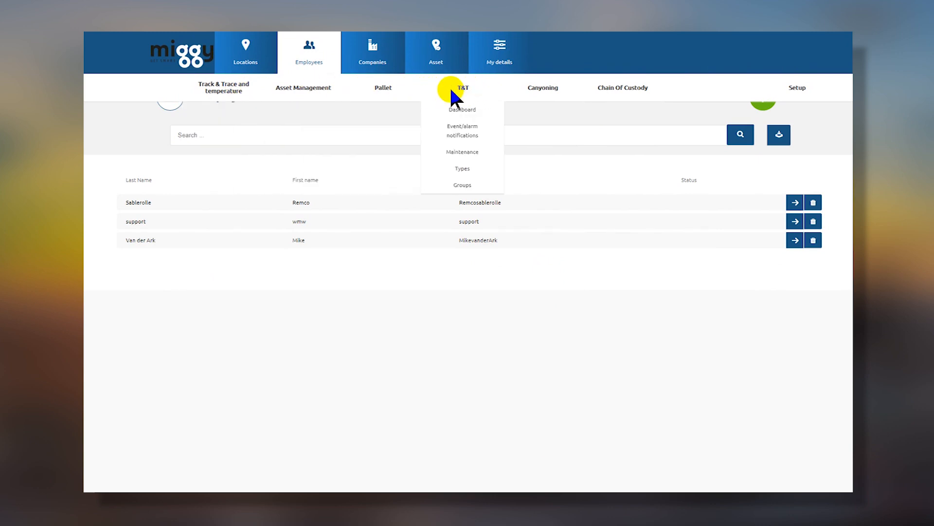
pyautogui.click(501, 57)
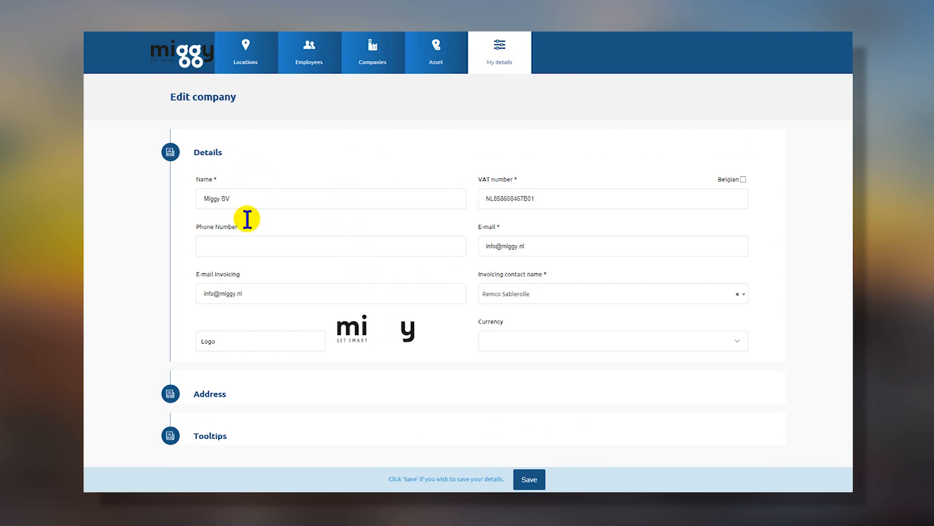
pyautogui.click(210, 395)
pyautogui.scroll(-2, 211, 404)
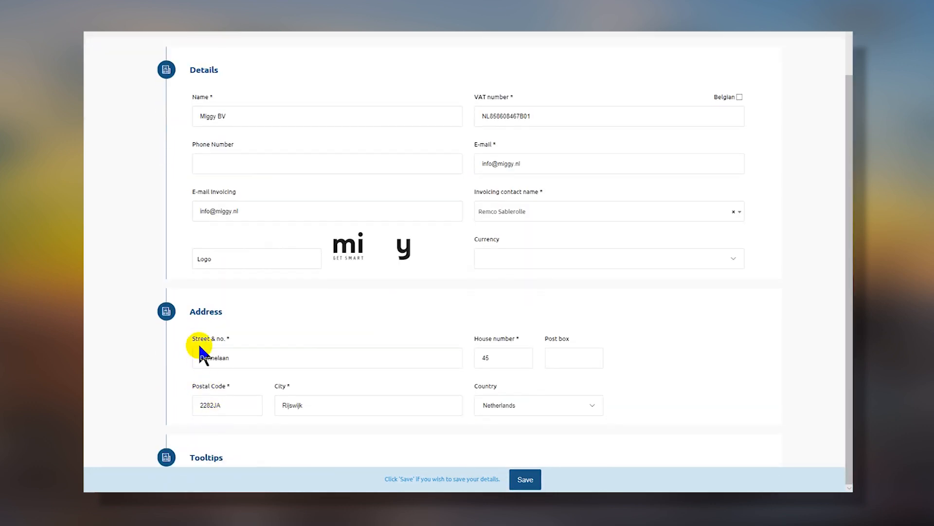
pyautogui.click(205, 315)
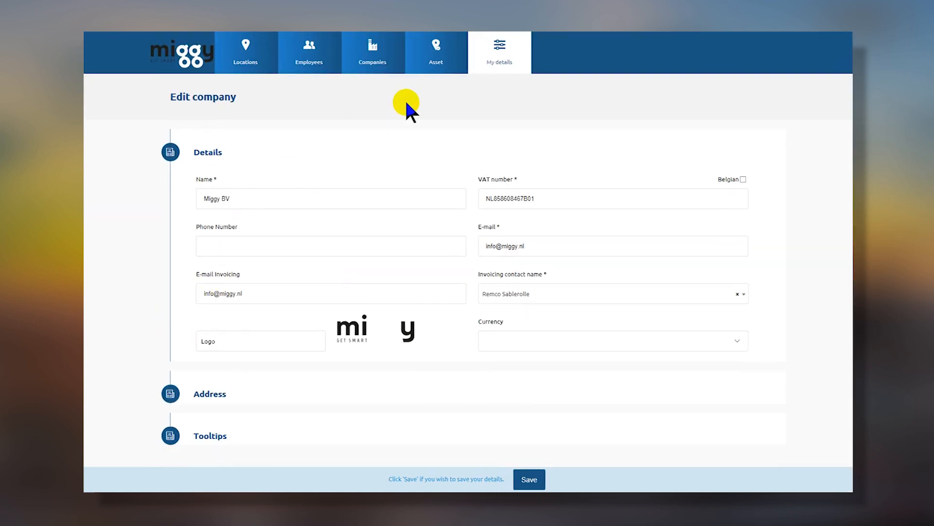
pyautogui.moveTo(215, 86)
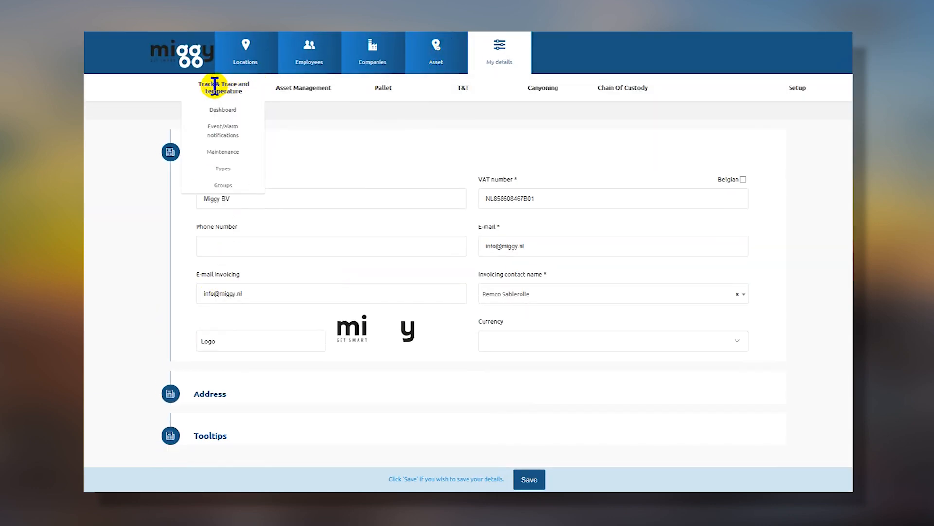
# On the Track & Trace dashboard map around The Hague, open PortaToilet 478's details.
pyautogui.click(224, 107)
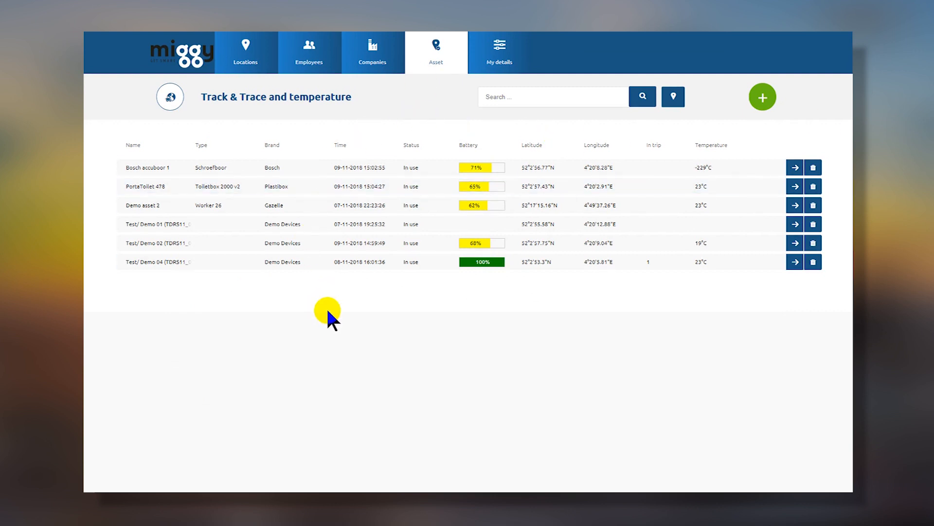
pyautogui.click(673, 96)
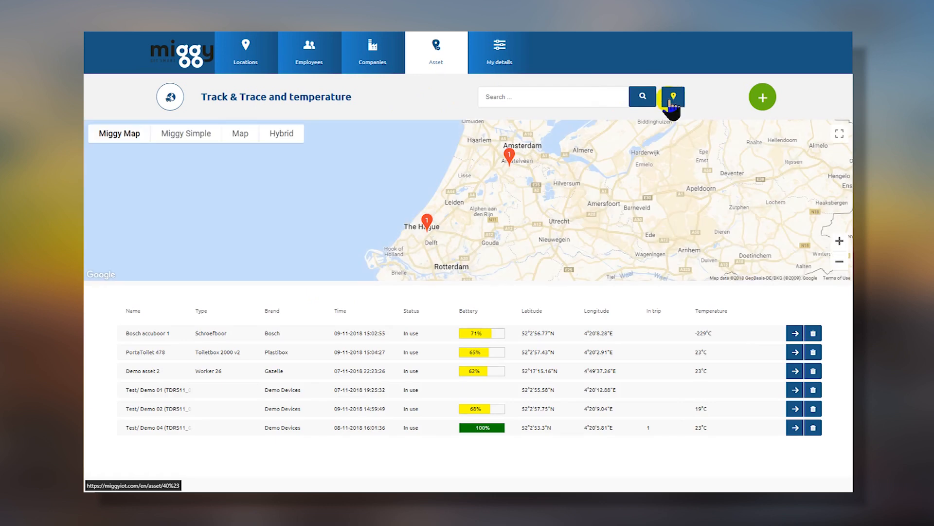
pyautogui.moveTo(477, 213); pyautogui.dragTo(605, 217)
pyautogui.scroll(5, 605, 219)
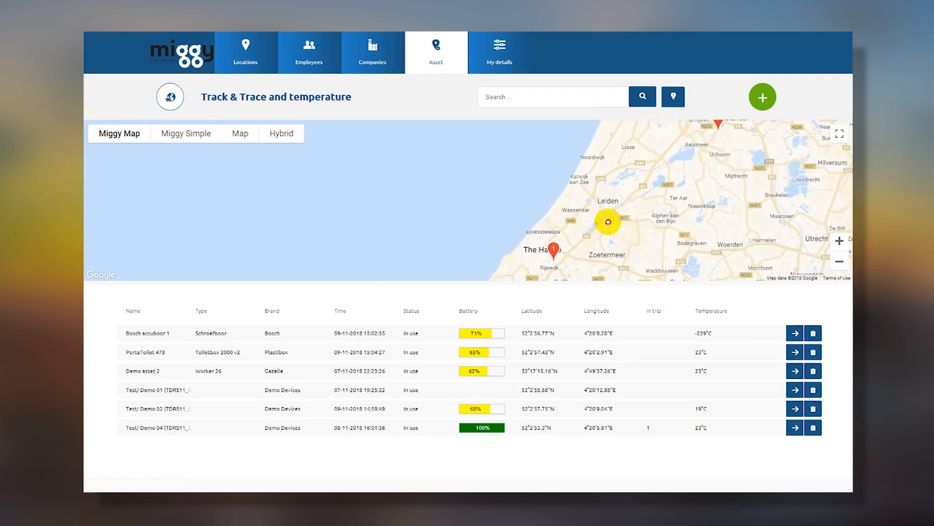
pyautogui.scroll(2, 553, 198)
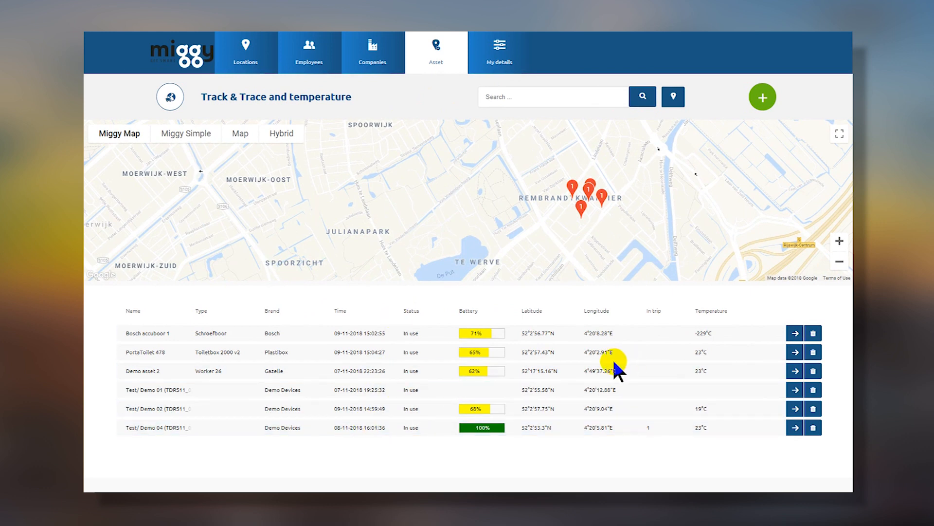
pyautogui.click(795, 352)
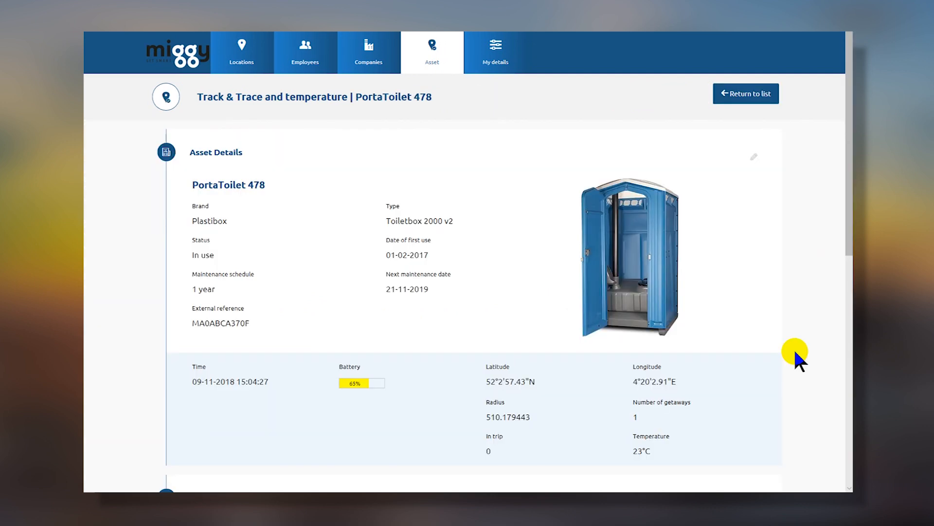
# Set PortaToilet 478's status messages range to Last 2 months, showing 1106 results.
pyautogui.scroll(-5, 820, 239)
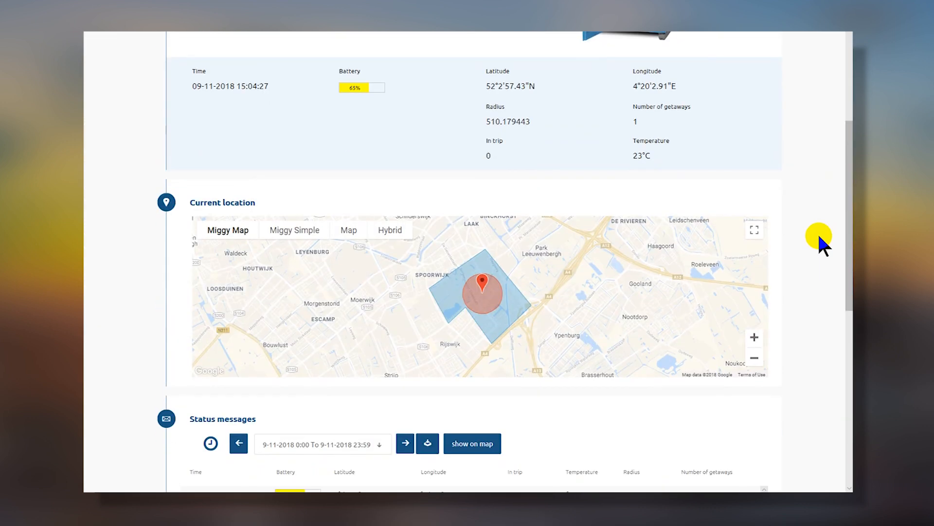
pyautogui.scroll(2, 824, 371)
pyautogui.scroll(-2, 824, 372)
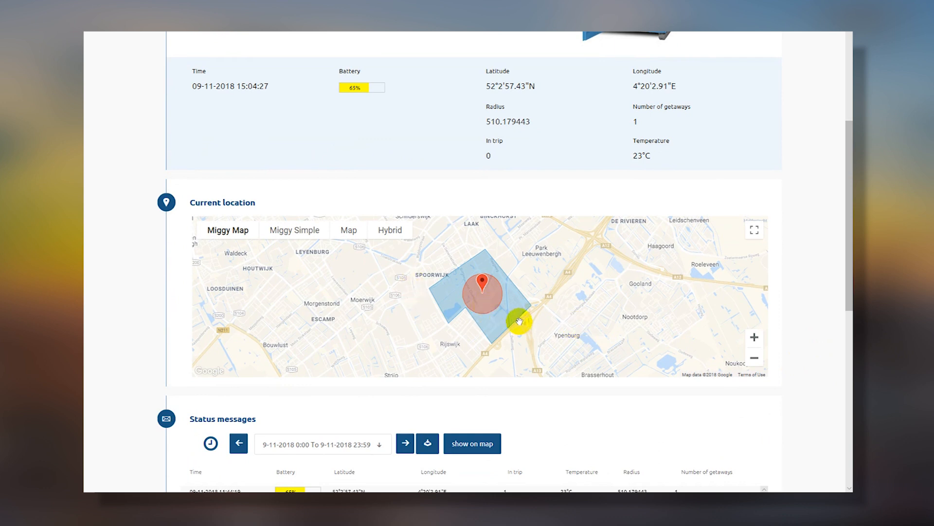
pyautogui.scroll(-2, 691, 317)
pyautogui.scroll(-2, 691, 317)
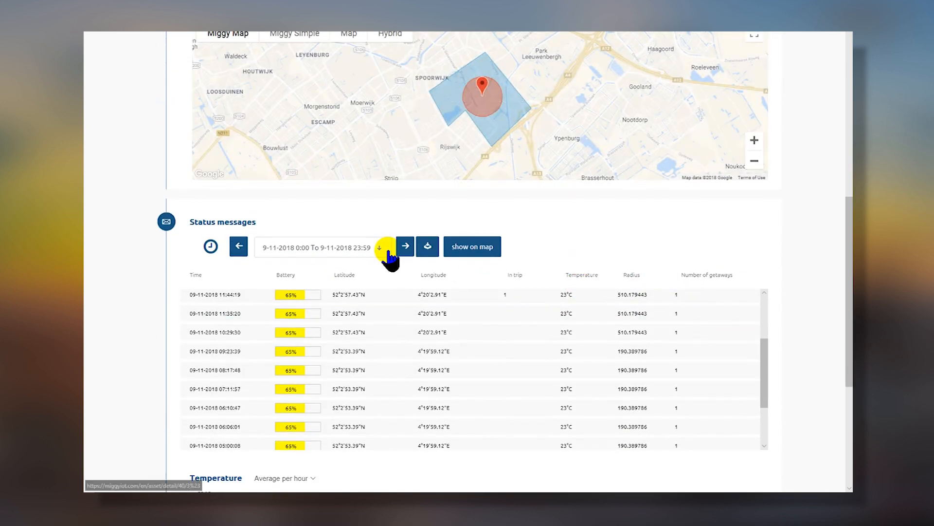
pyautogui.click(383, 249)
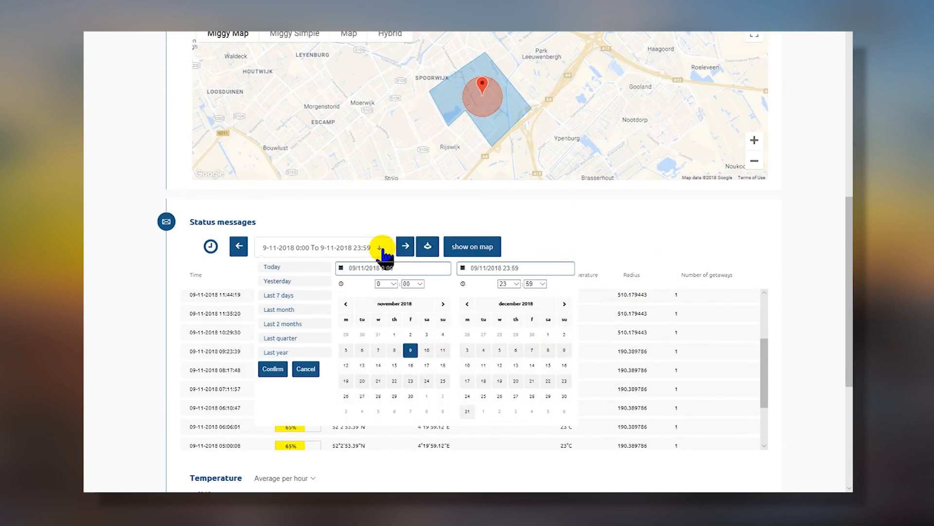
pyautogui.click(288, 325)
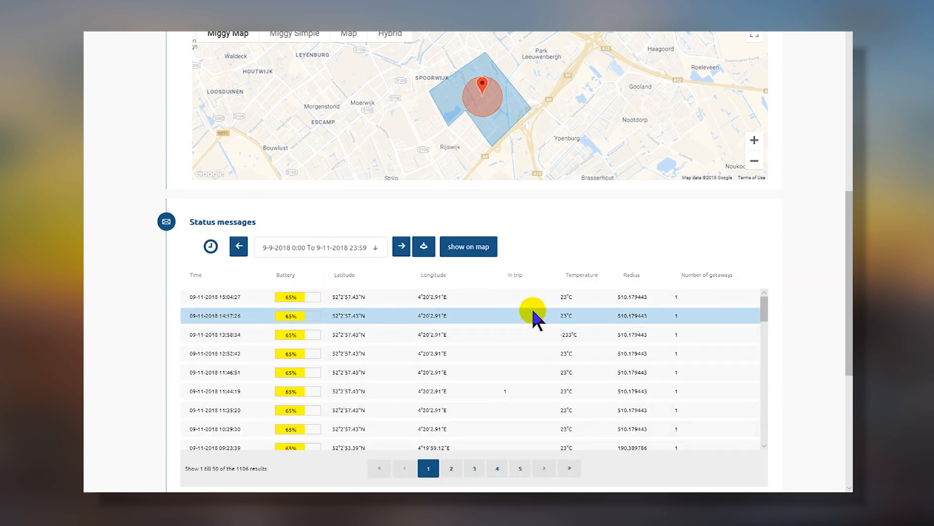
# Plot the status messages as routes on a map, then return to the company details form.
pyautogui.click(469, 248)
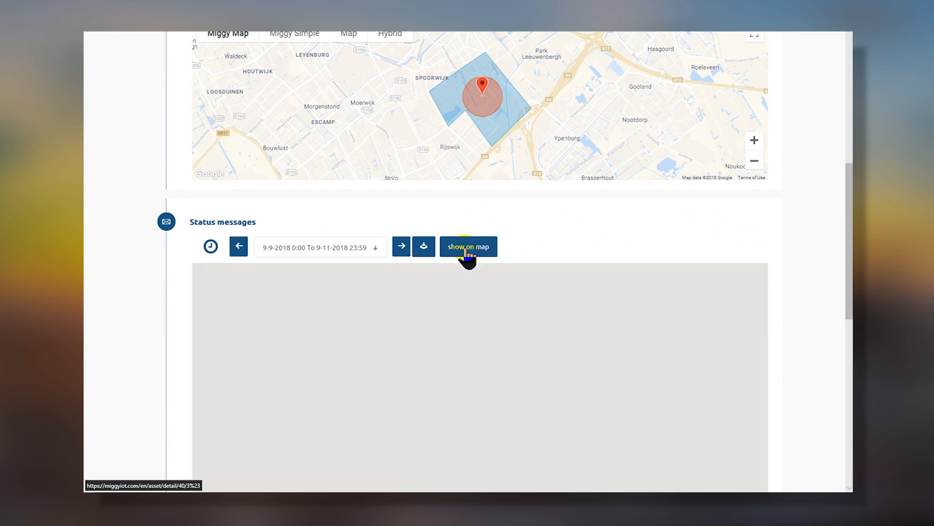
pyautogui.moveTo(851, 289); pyautogui.dragTo(850, 319)
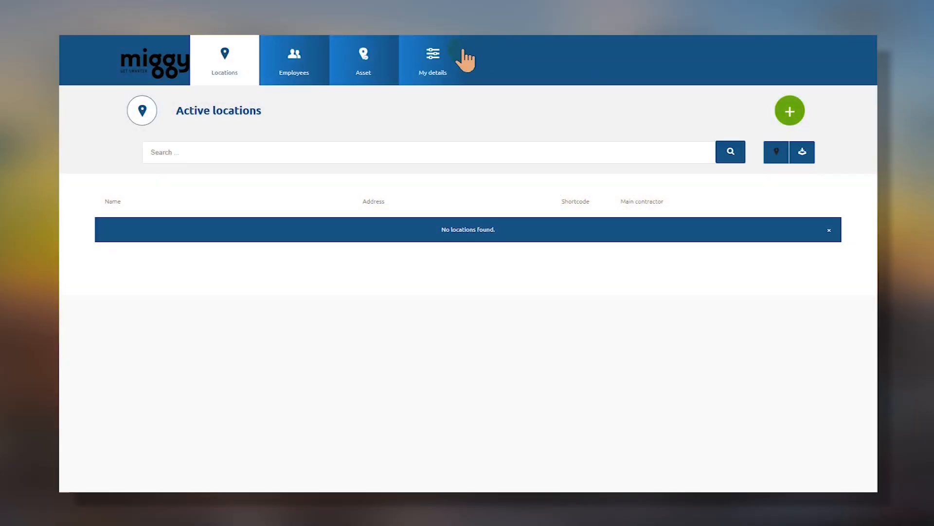
pyautogui.click(427, 62)
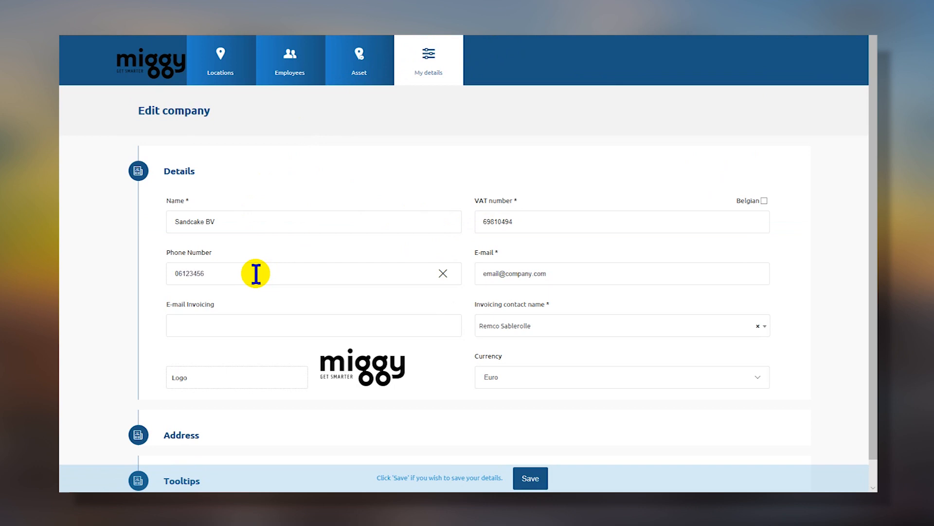
# Autofill the invoicing e-mail and set Sandcake logo 1811_sm as the company logo.
pyautogui.click(195, 318)
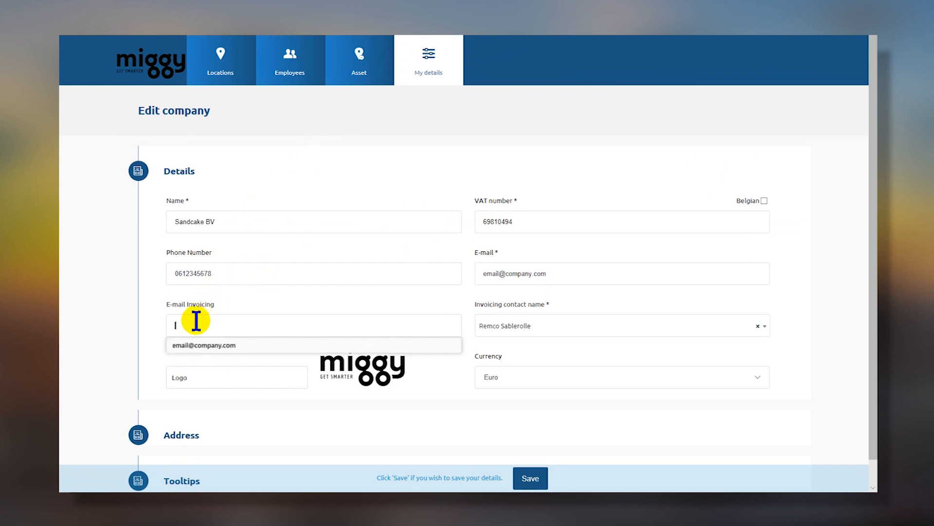
pyautogui.click(187, 343)
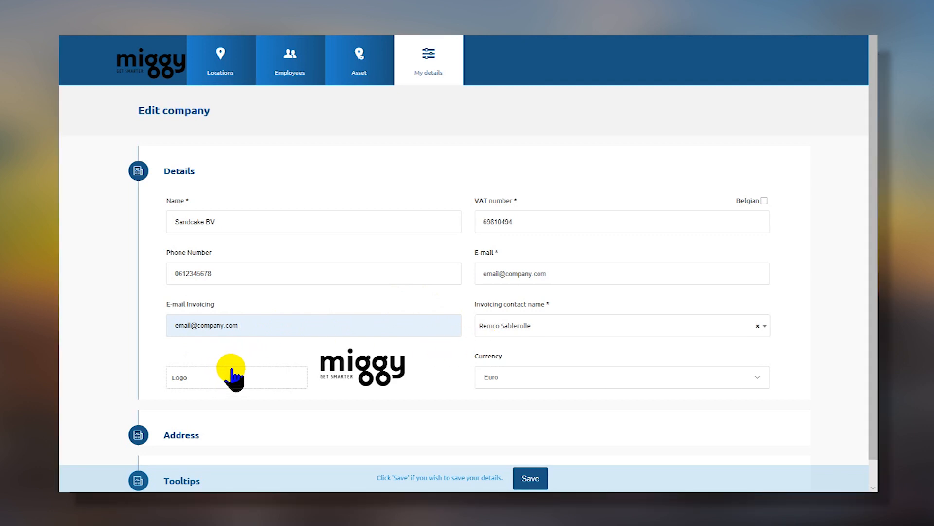
pyautogui.click(217, 378)
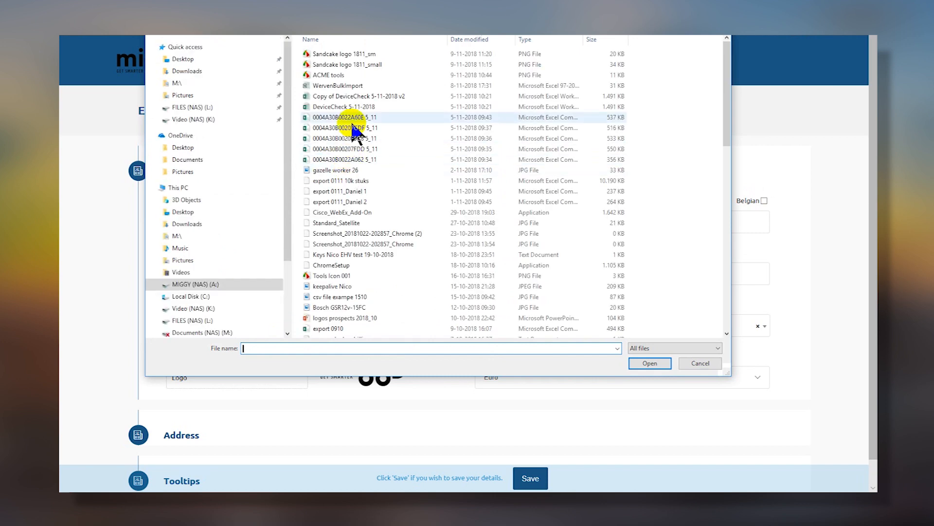
pyautogui.click(349, 54)
pyautogui.doubleClick(349, 54)
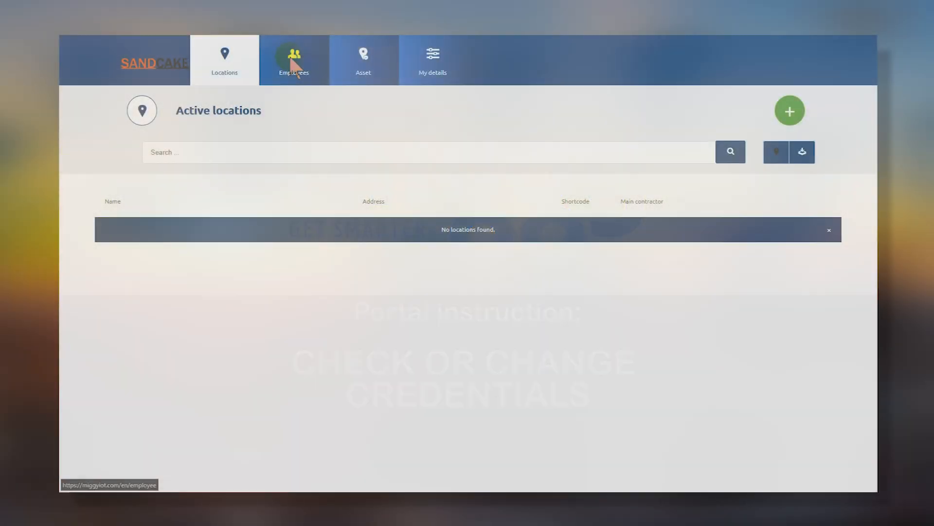
# Give the first employee a phone number, the View only role and a new login shortcode.
pyautogui.click(292, 59)
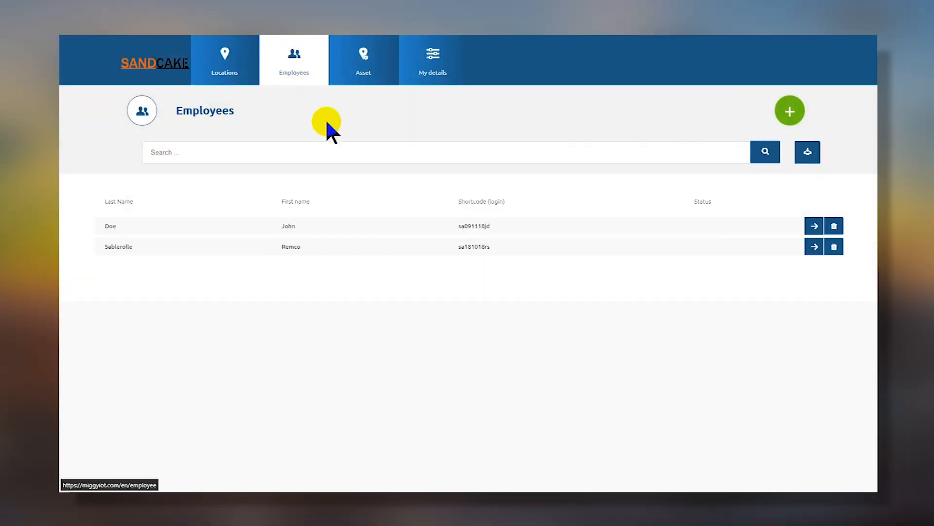
pyautogui.click(814, 226)
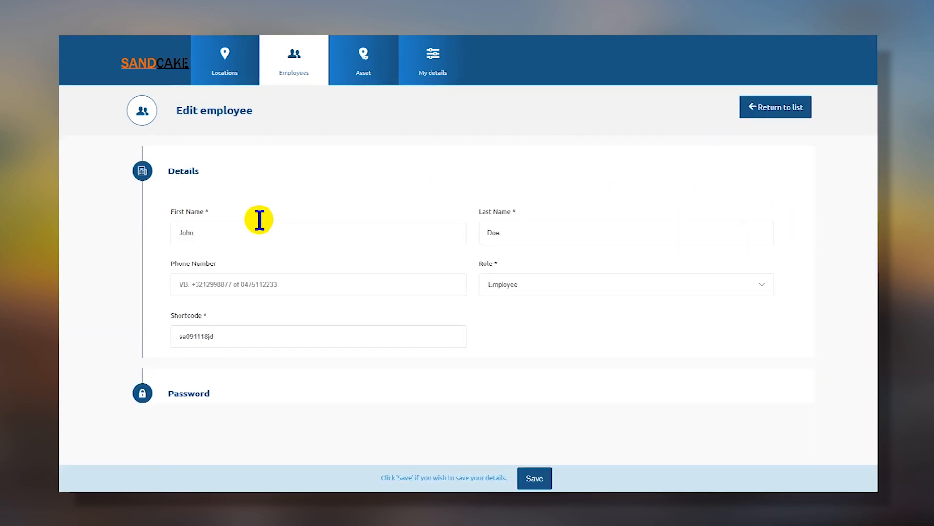
pyautogui.click(214, 284)
pyautogui.write('0612345678')
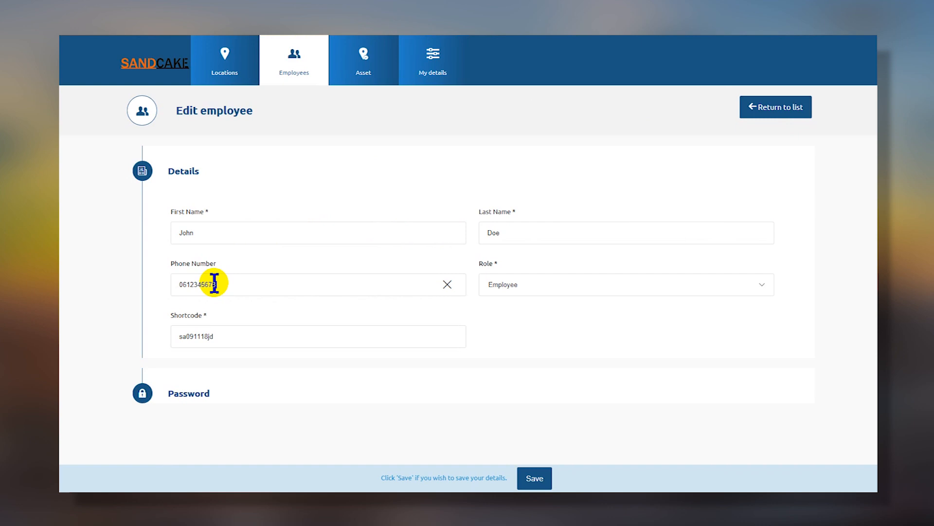
pyautogui.click(506, 288)
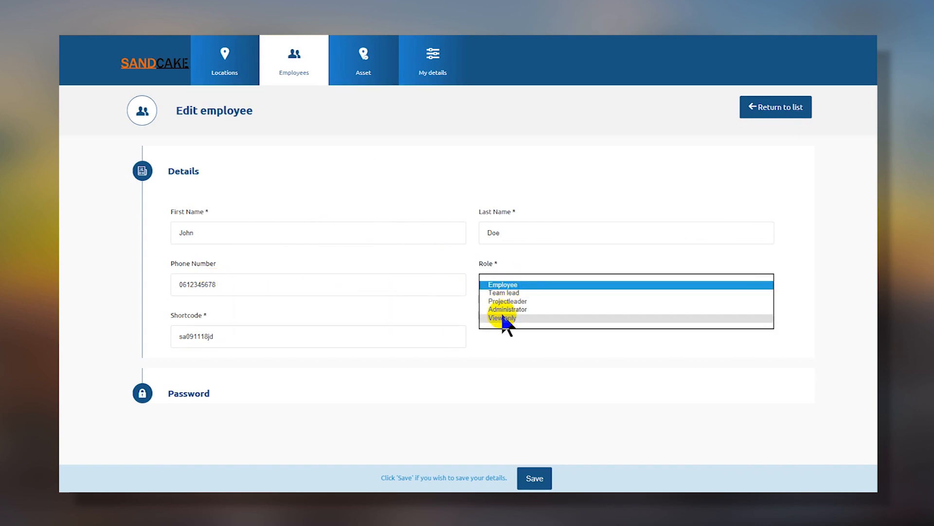
pyautogui.click(503, 318)
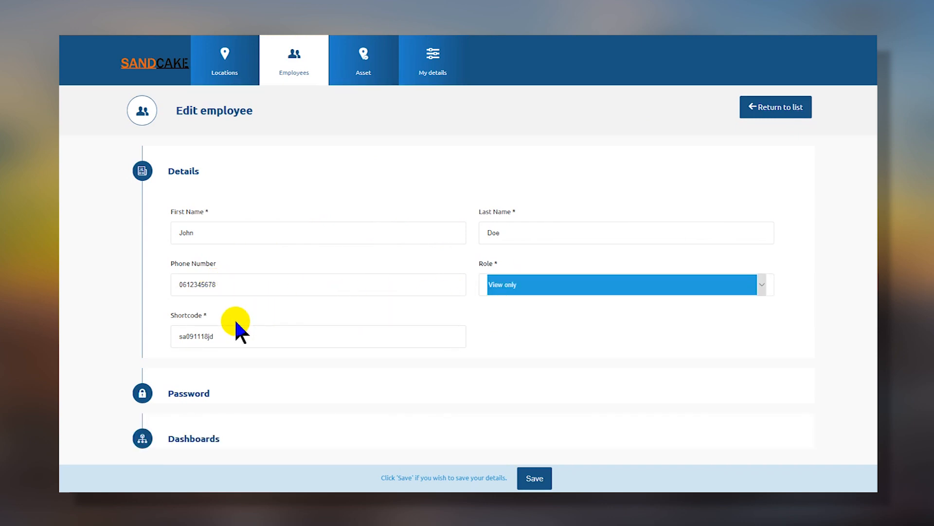
pyautogui.moveTo(224, 334); pyautogui.dragTo(163, 327)
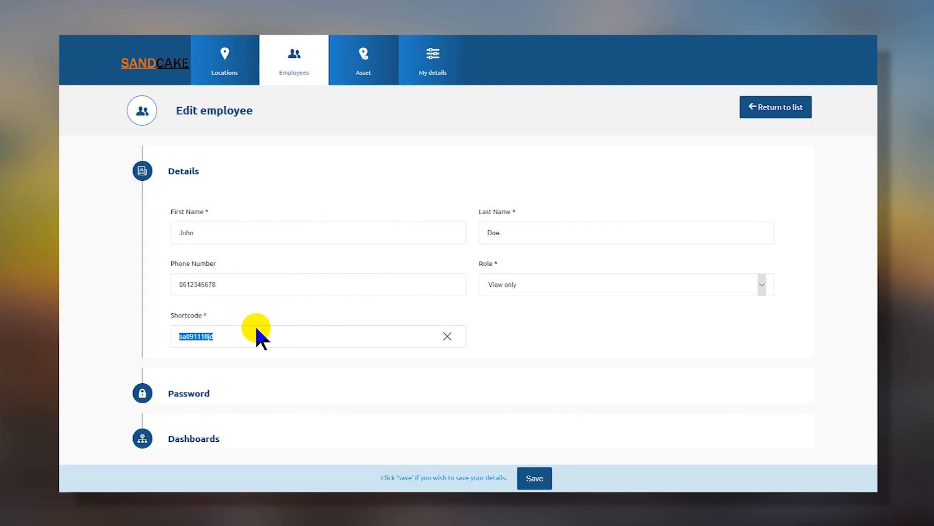
pyautogui.write('JDoe1823')
# Expand and collapse the employee's password and dashboards settings to review them.
pyautogui.click(208, 392)
pyautogui.scroll(-2, 208, 392)
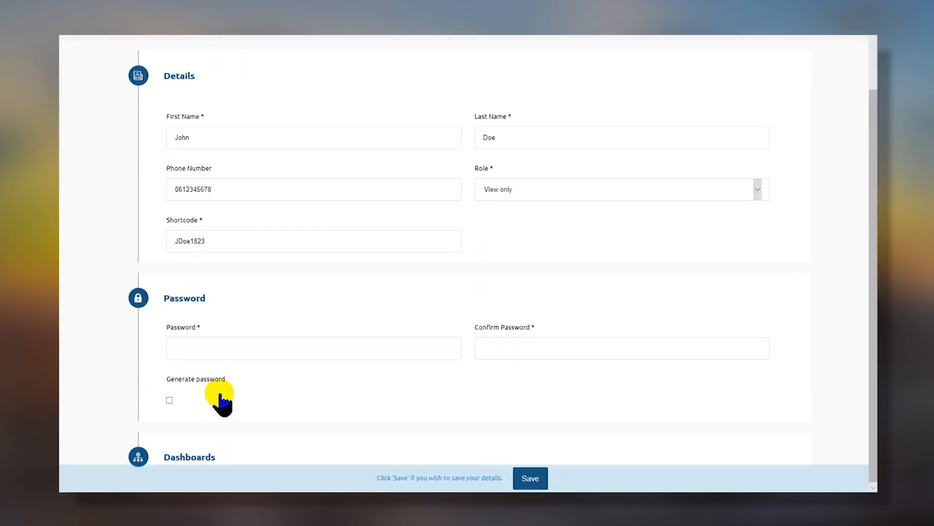
pyautogui.click(180, 300)
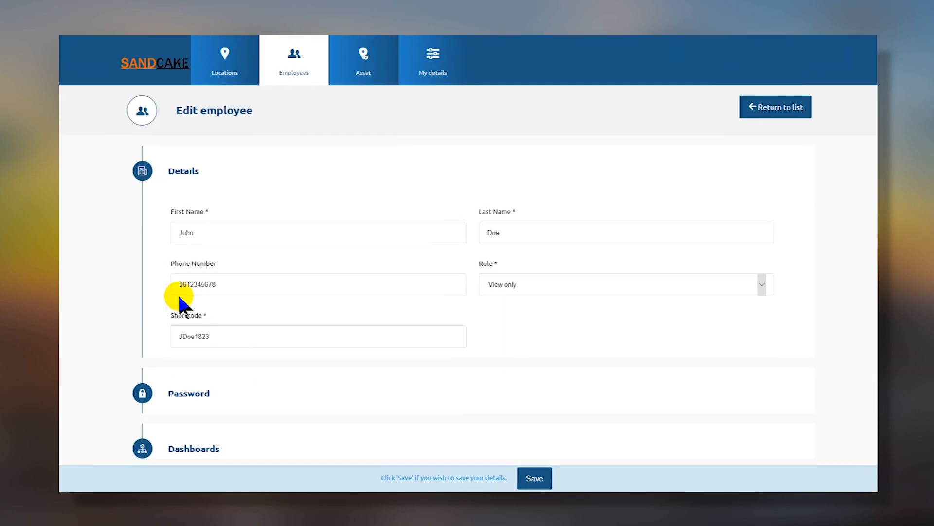
pyautogui.click(195, 439)
pyautogui.scroll(-1, 207, 416)
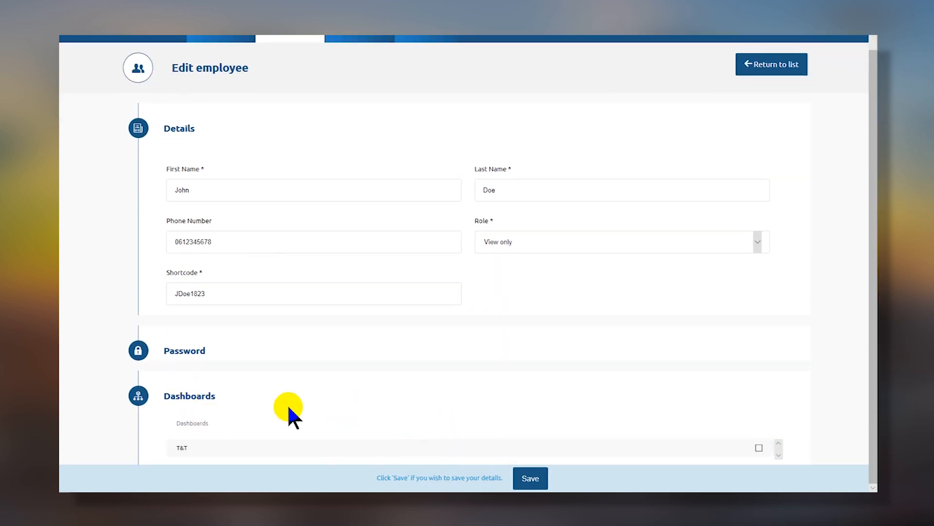
pyautogui.click(196, 398)
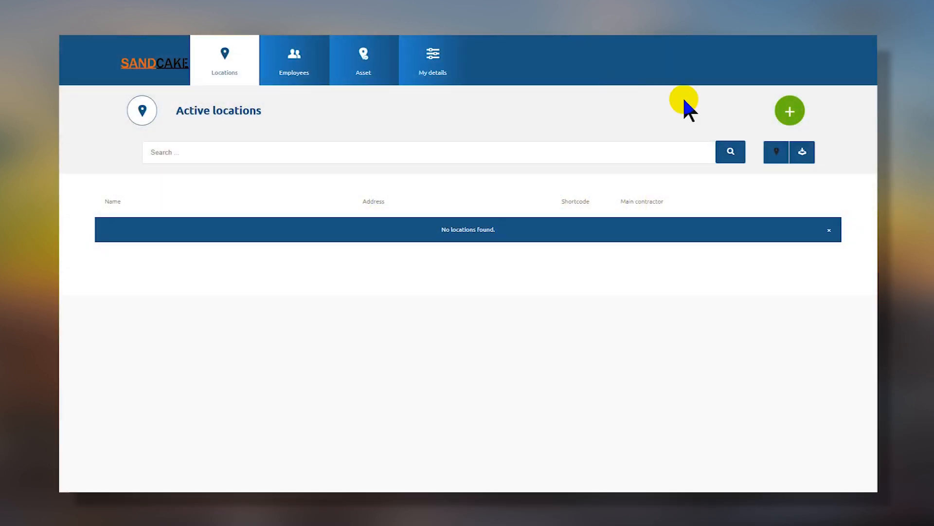
# Start location Headquarters Sandcake (HQ_SC01) with its address, postal code and country Netherlands.
pyautogui.click(789, 112)
pyautogui.write('Headquarters Sandc')
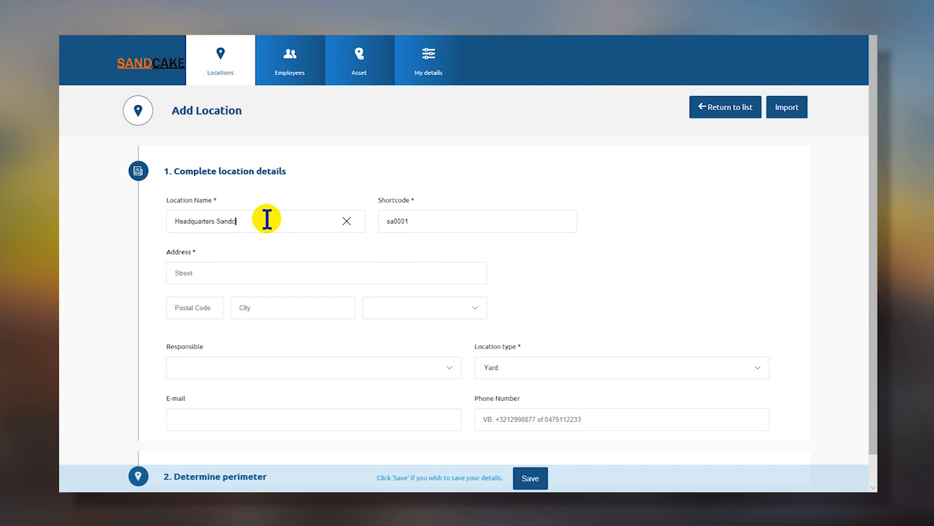
pyautogui.write('H')
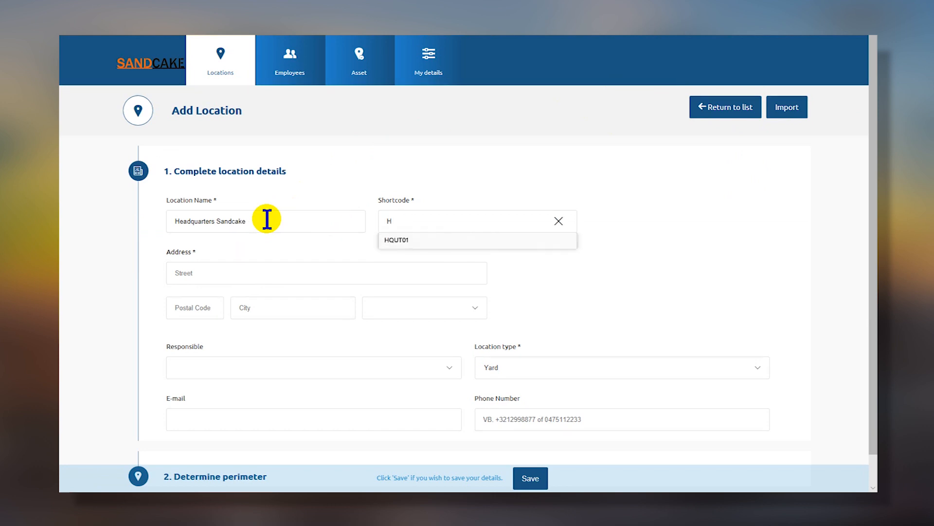
pyautogui.write('Q_SC01')
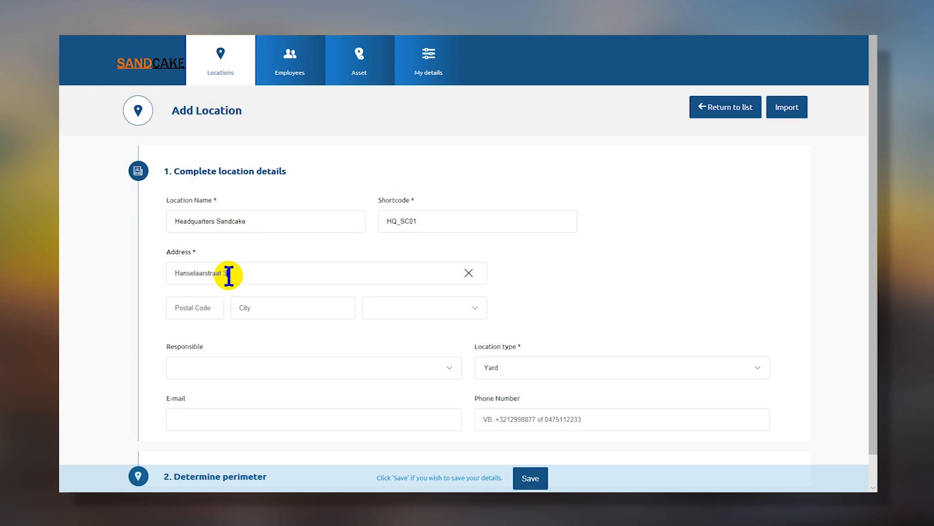
pyautogui.write('3455AS')
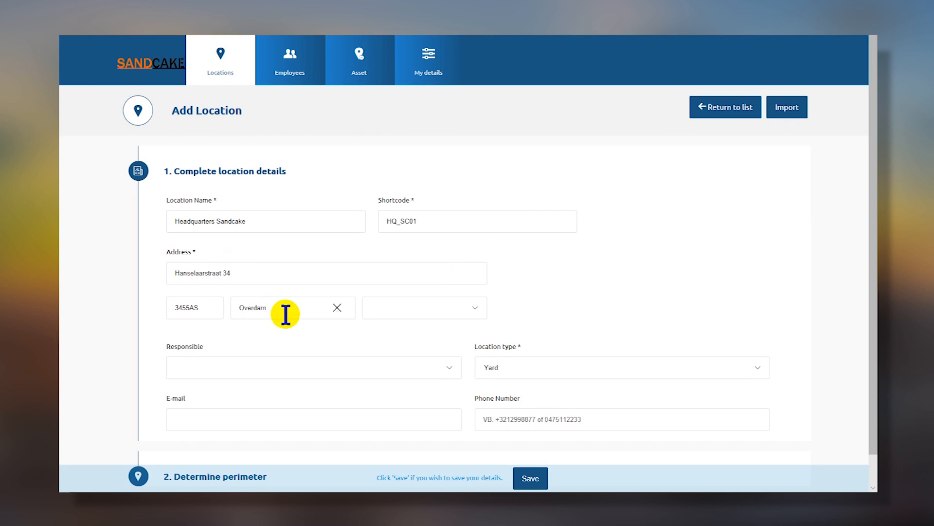
pyautogui.click(395, 310)
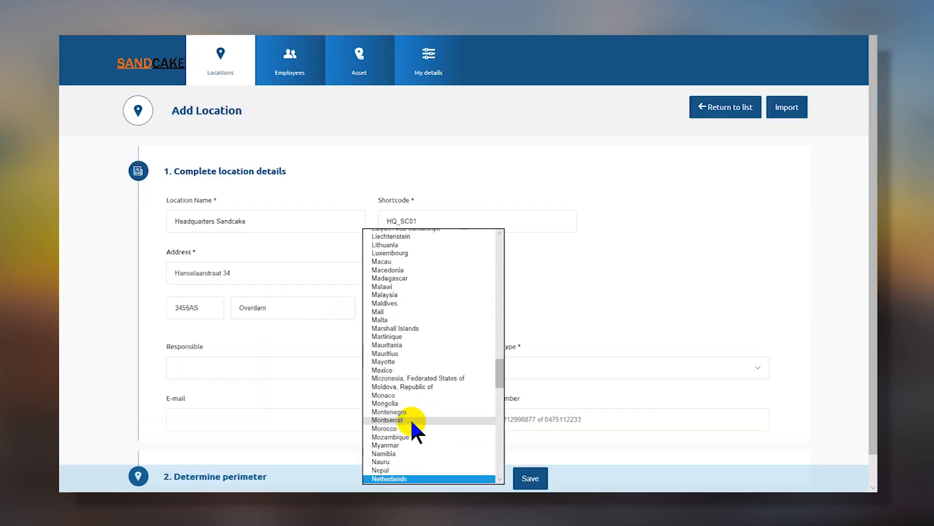
pyautogui.click(404, 478)
# Assign the responsible employee, set location type HQ, and autofill the contact e-mail and phone.
pyautogui.click(230, 367)
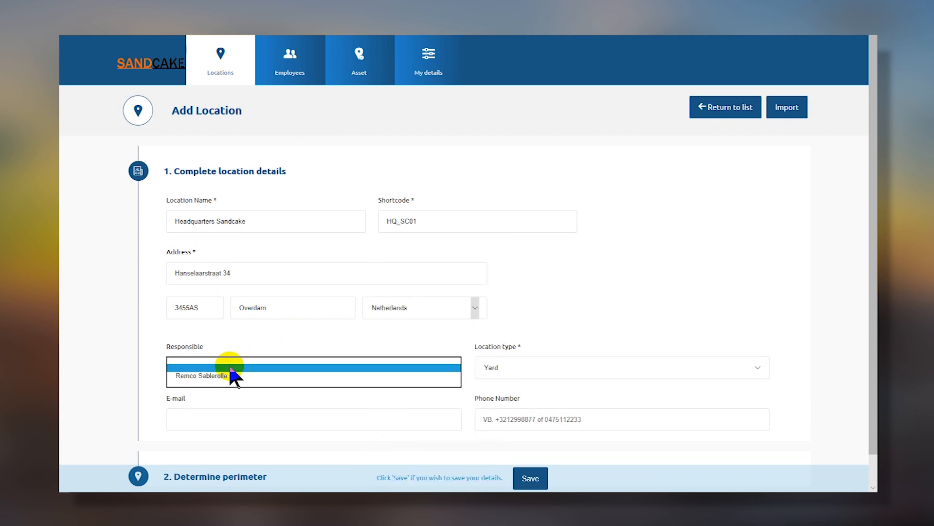
pyautogui.click(201, 376)
pyautogui.click(498, 369)
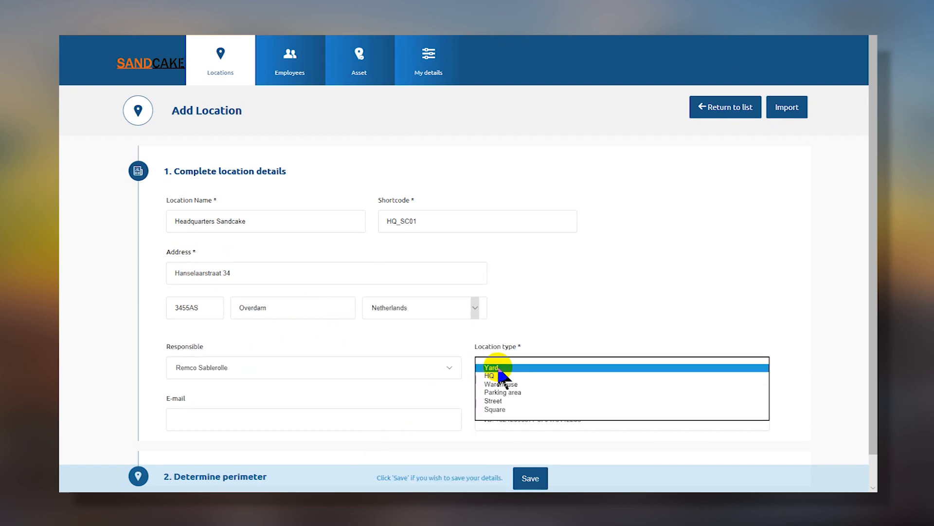
pyautogui.click(499, 376)
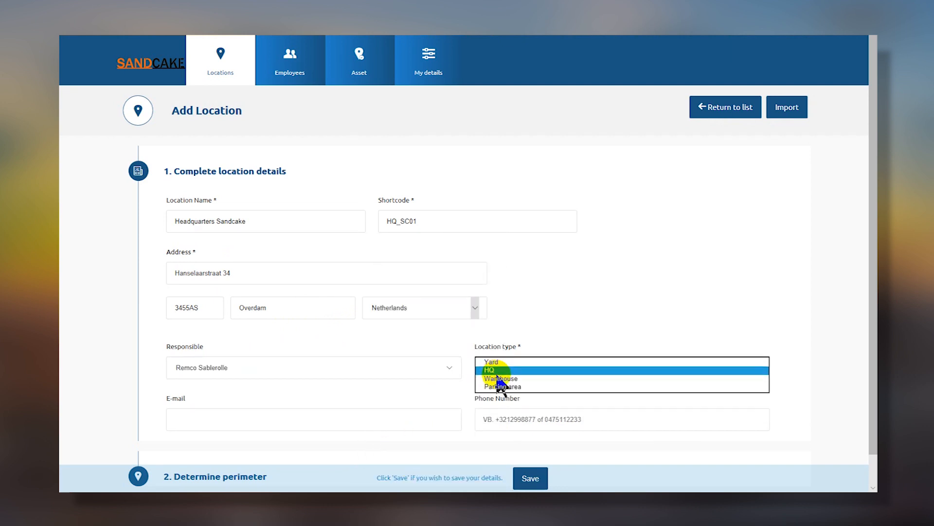
pyautogui.click(222, 419)
pyautogui.click(319, 442)
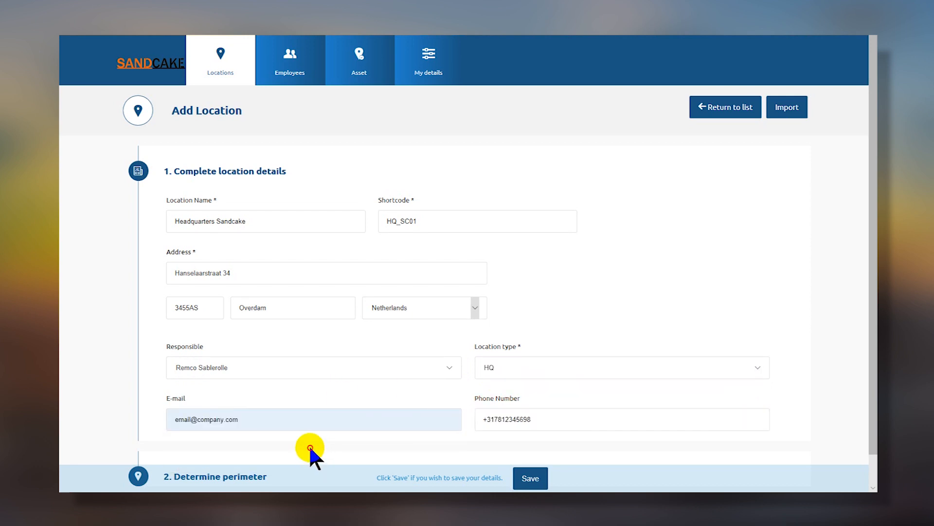
pyautogui.scroll(-1, 309, 445)
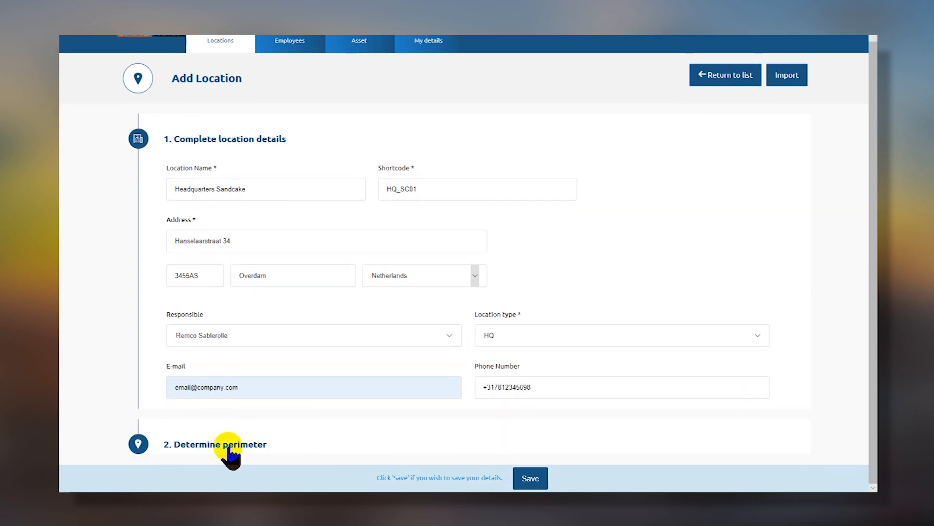
# Expand the perimeter map, pan to Vliegbasis Soesterberg, and place and adjust trial perimeter points.
pyautogui.click(228, 451)
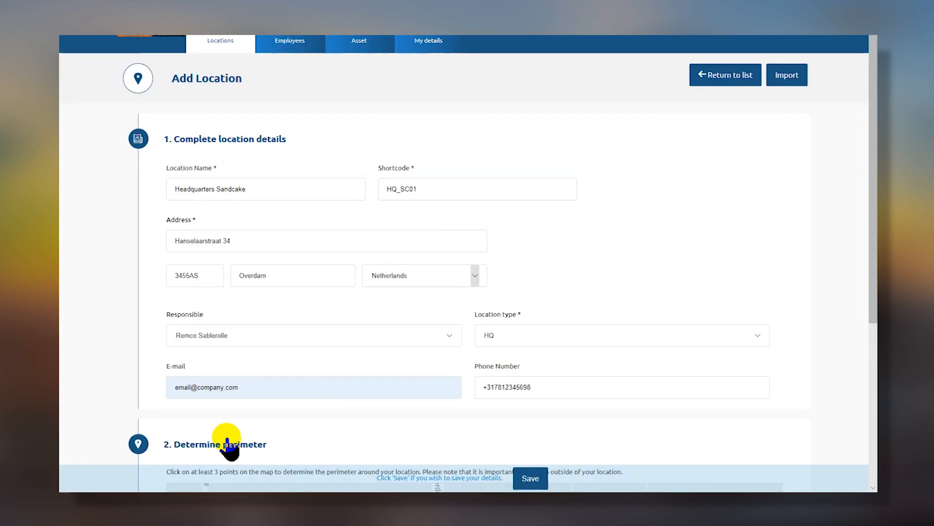
pyautogui.scroll(-5, 246, 392)
pyautogui.scroll(-3, 655, 350)
pyautogui.moveTo(590, 328); pyautogui.dragTo(546, 314)
pyautogui.scroll(-1, 539, 309)
pyautogui.click(504, 250)
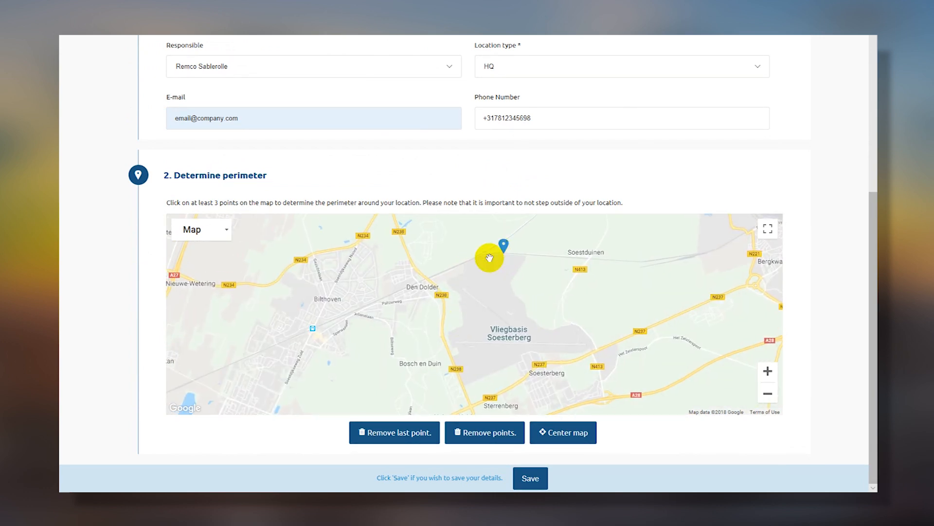
pyautogui.click(468, 397)
pyautogui.click(597, 346)
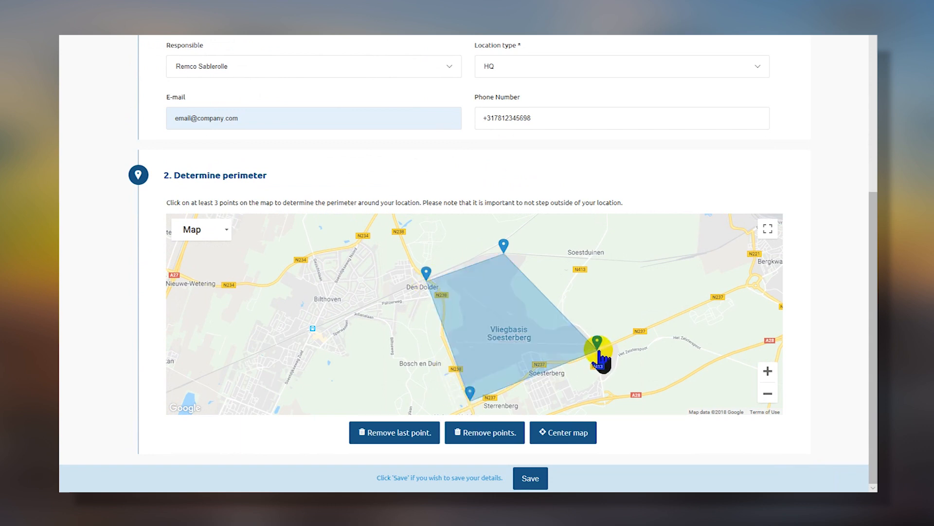
pyautogui.moveTo(597, 342); pyautogui.dragTo(625, 331)
pyautogui.moveTo(504, 244)
pyautogui.mouseDown()
pyautogui.moveTo(538, 242)
pyautogui.moveTo(542, 271)
pyautogui.mouseUp()
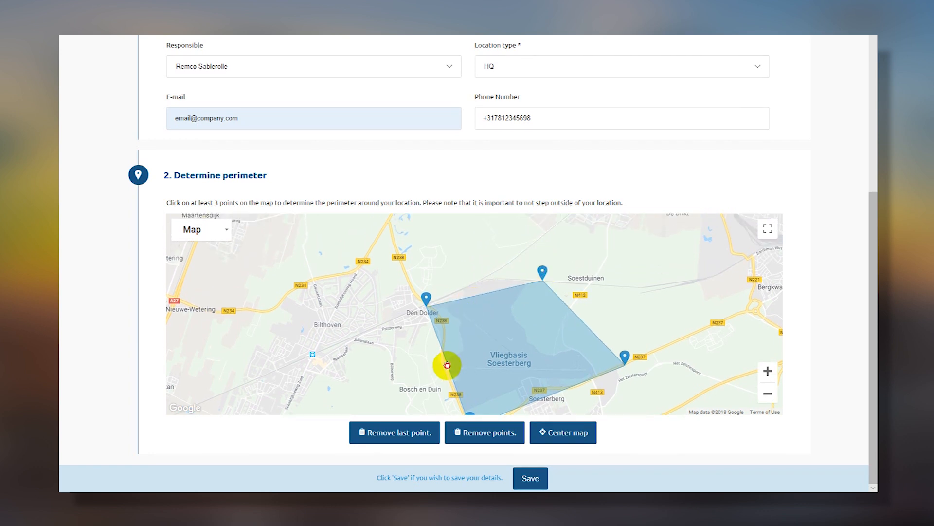
pyautogui.click(448, 364)
pyautogui.moveTo(449, 363)
pyautogui.mouseDown()
pyautogui.moveTo(618, 303)
pyautogui.moveTo(631, 286)
pyautogui.mouseUp()
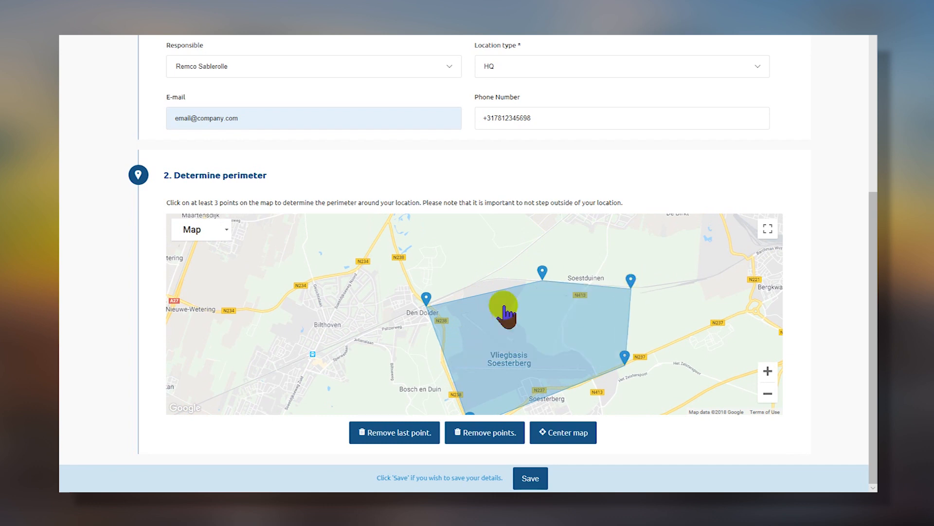
pyautogui.moveTo(714, 351); pyautogui.dragTo(701, 322)
# Clear the points and redraw a six-point perimeter around the airbase from Den Dolder to Sterrenberg.
pyautogui.click(496, 434)
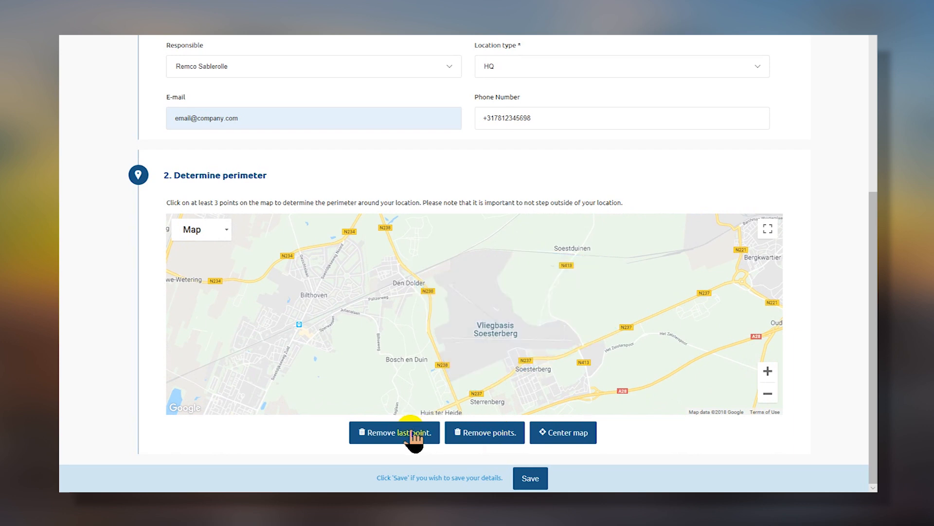
pyautogui.click(425, 275)
pyautogui.click(515, 253)
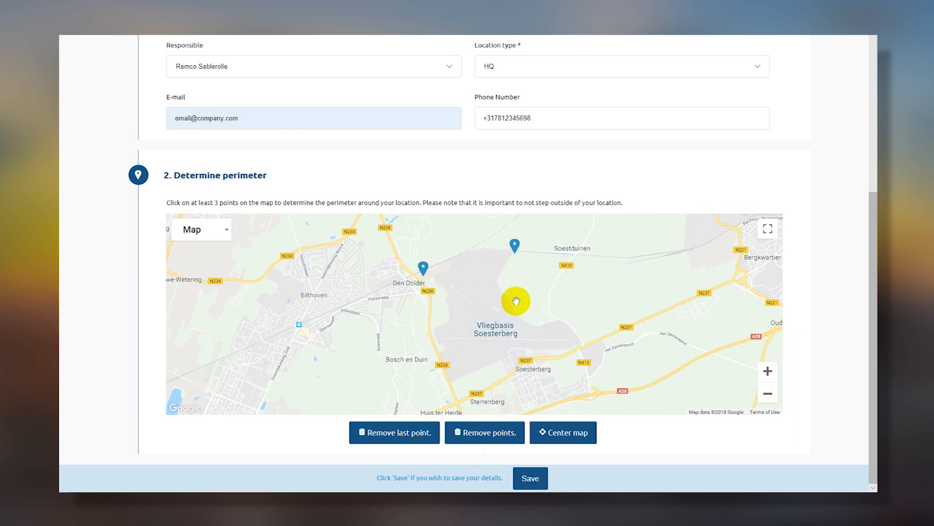
pyautogui.click(519, 313)
pyautogui.click(572, 326)
pyautogui.click(535, 354)
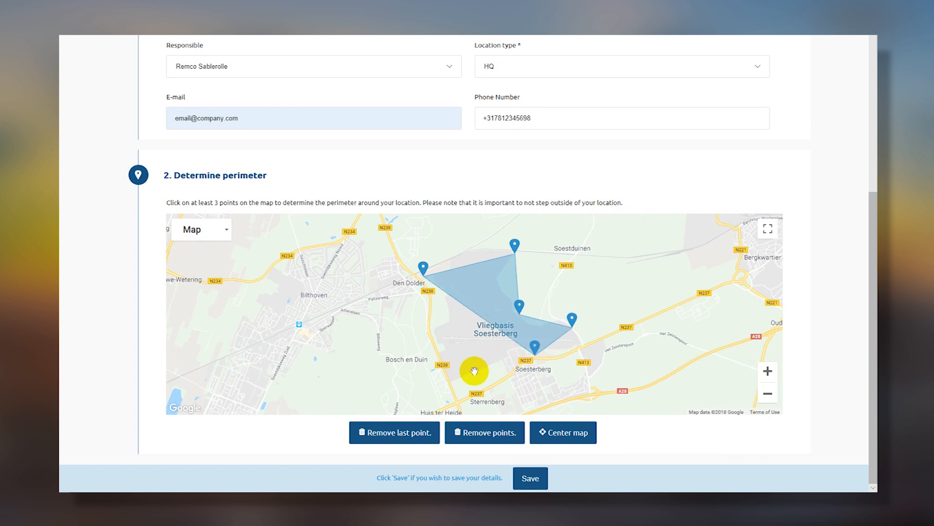
pyautogui.click(453, 381)
pyautogui.moveTo(451, 374); pyautogui.dragTo(457, 396)
pyautogui.moveTo(423, 254); pyautogui.dragTo(407, 254)
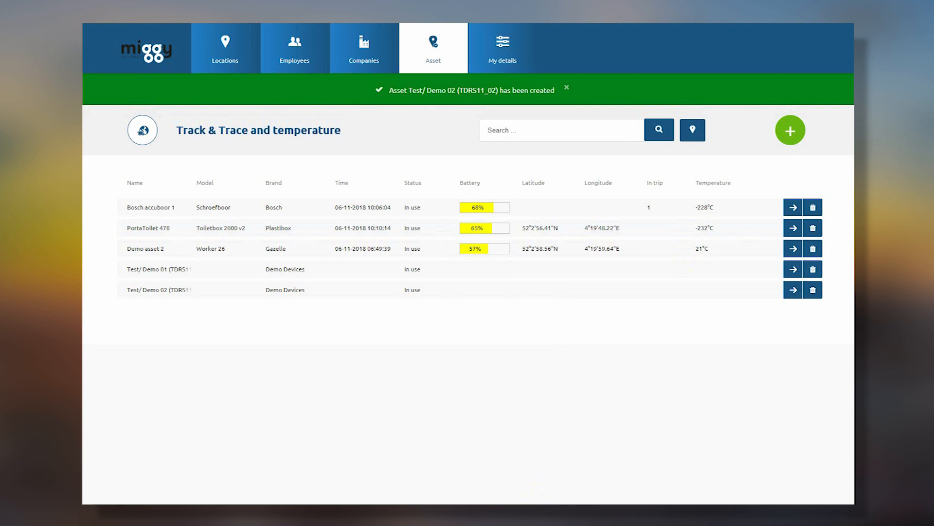
# Start a new asset named 'Test/ Demo 03' using the saved name entry.
pyautogui.click(790, 132)
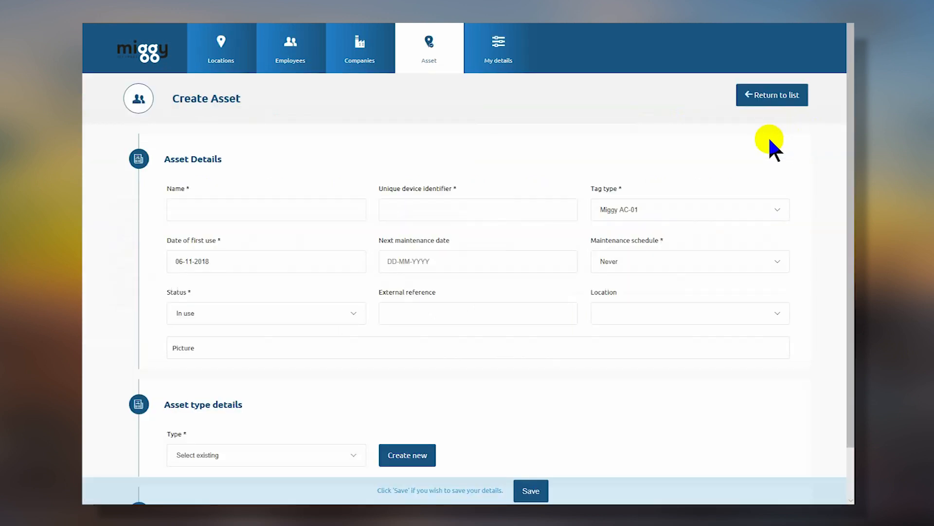
pyautogui.click(273, 208)
pyautogui.press('Up')
pyautogui.press('Return')
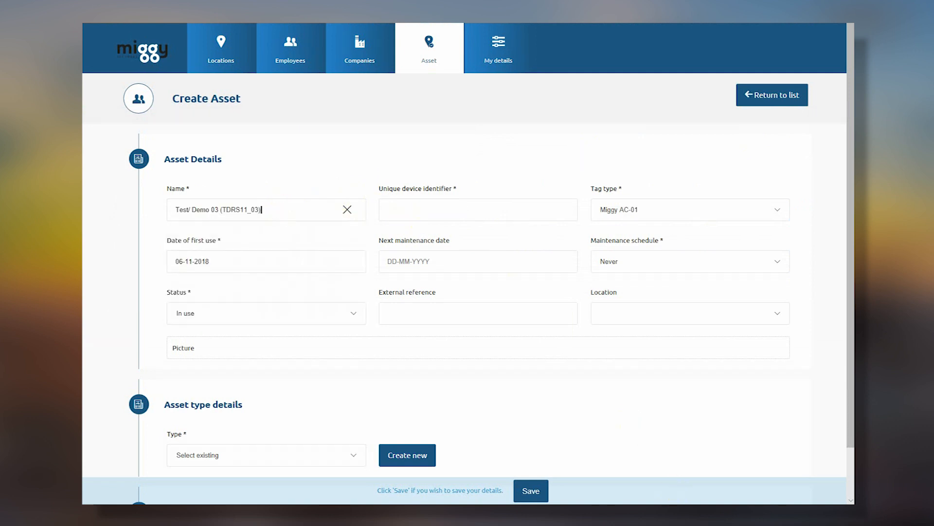
# Set the device identifier to 0004A30B0022A104 from the spreadsheet and maintenance schedule to 1 year.
pyautogui.click(675, 513)
pyautogui.click(663, 413)
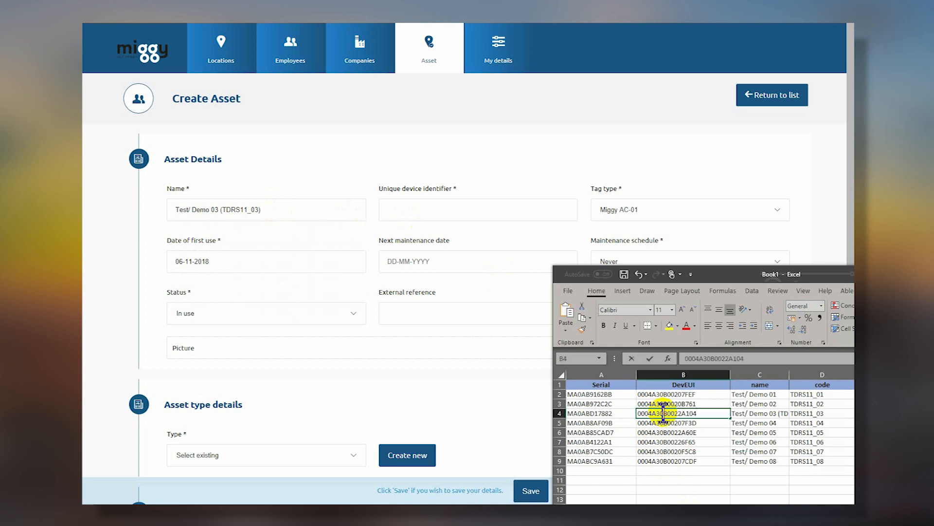
pyautogui.doubleClick(664, 413)
pyautogui.hotkey('ctrl', 'c')
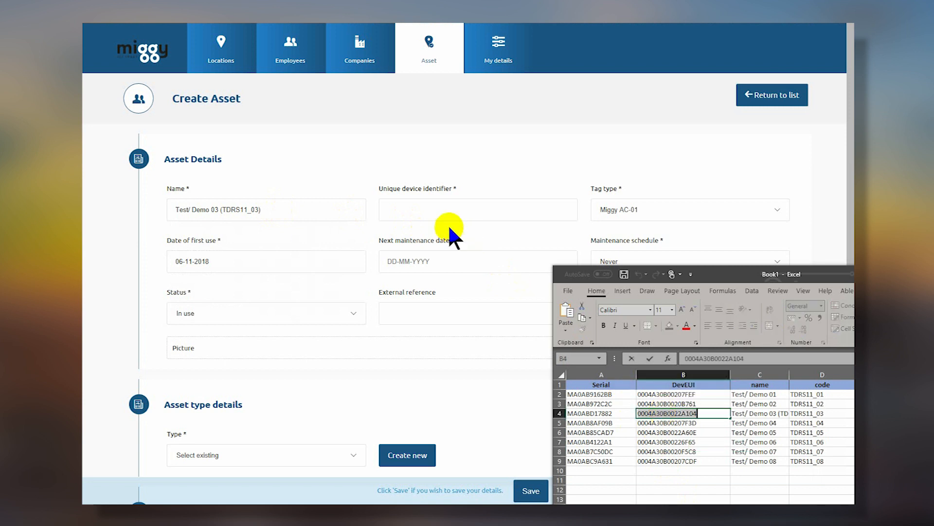
pyautogui.click(432, 209)
pyautogui.hotkey('ctrl', 'v')
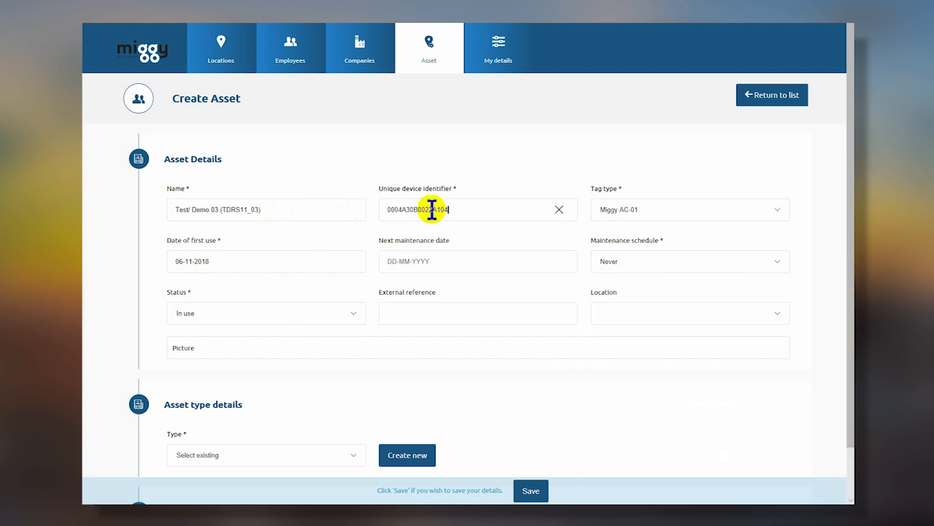
pyautogui.click(688, 263)
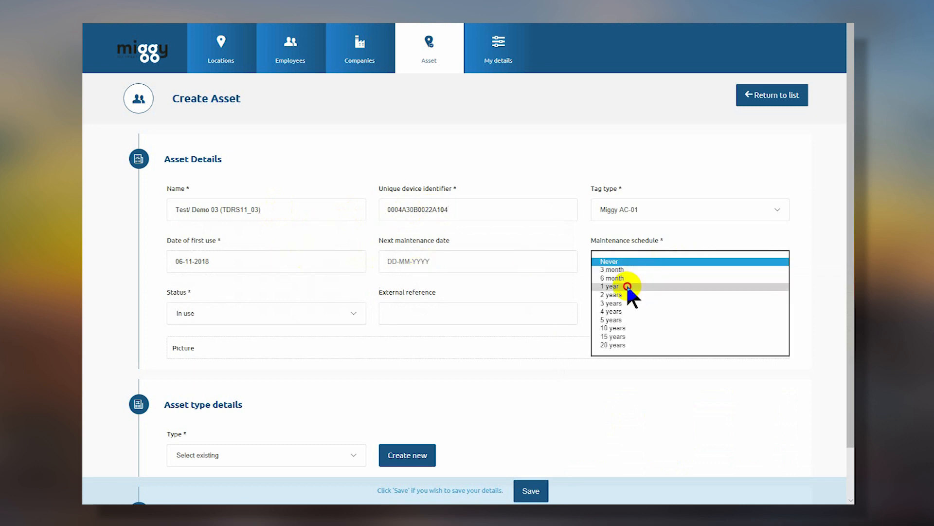
pyautogui.click(628, 288)
# Copy serial MA0ABD17882 from the spreadsheet into the External reference field.
pyautogui.hotkey('alt', 'Tab')
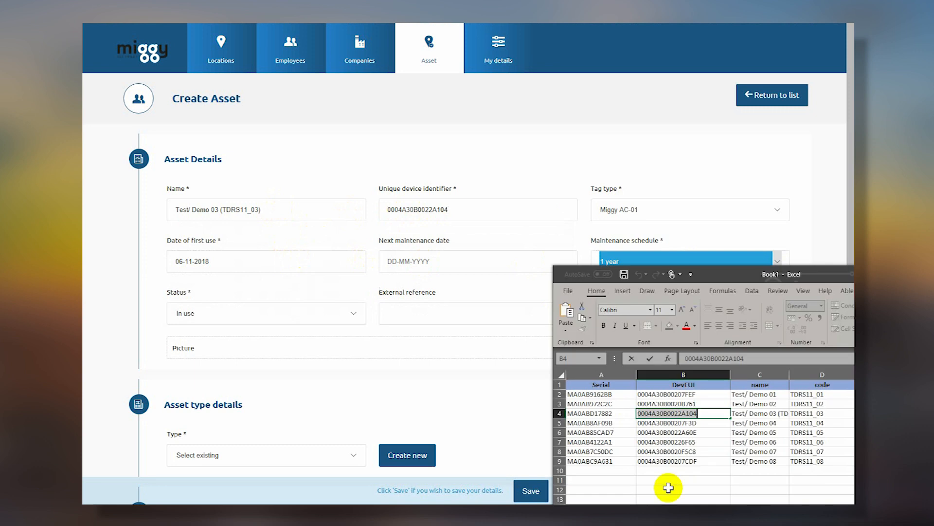
pyautogui.click(593, 412)
pyautogui.hotkey('ctrl', 'c')
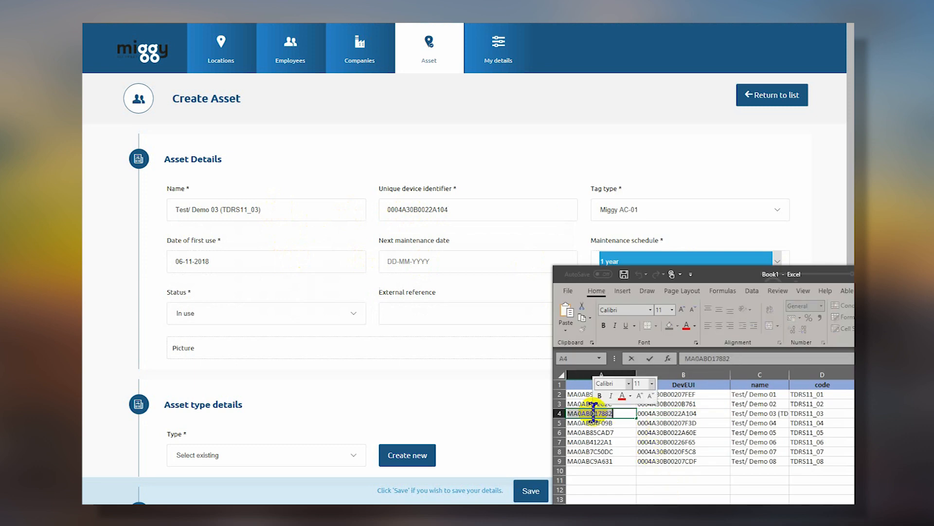
pyautogui.click(432, 308)
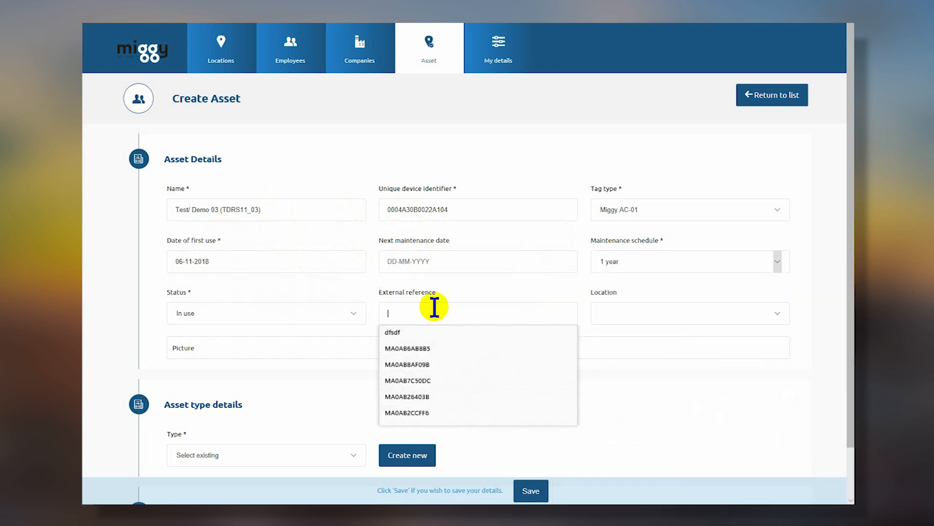
pyautogui.hotkey('ctrl', 'v')
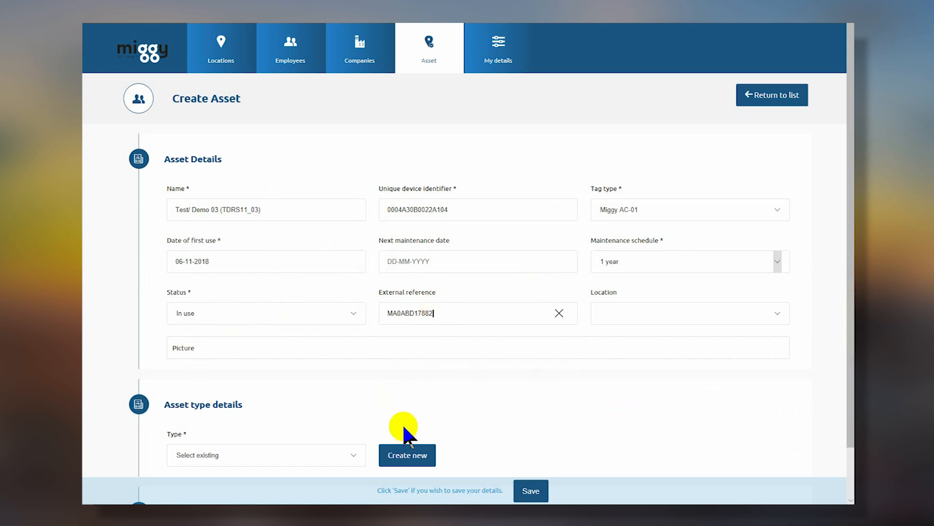
# Set the asset type to Demo Devices and save the new asset.
pyautogui.scroll(-1, 407, 427)
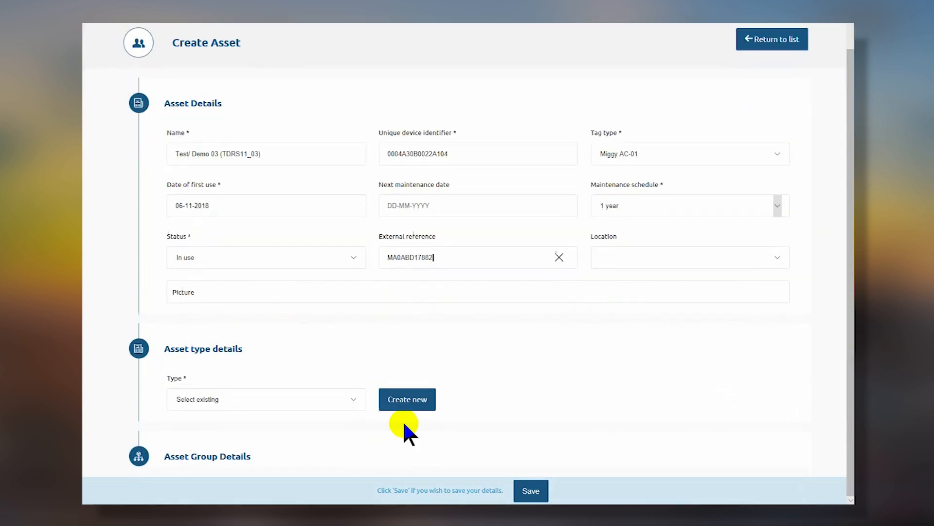
pyautogui.click(355, 398)
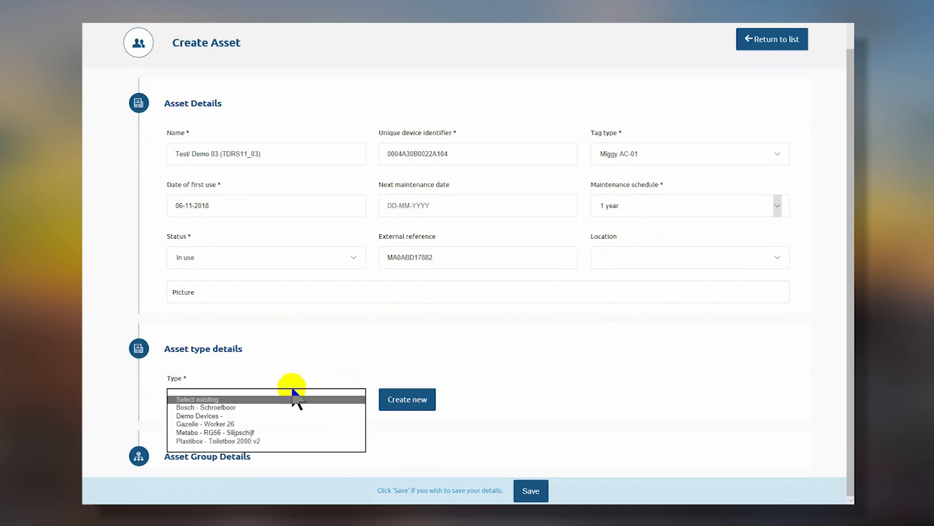
pyautogui.click(219, 415)
pyautogui.click(531, 495)
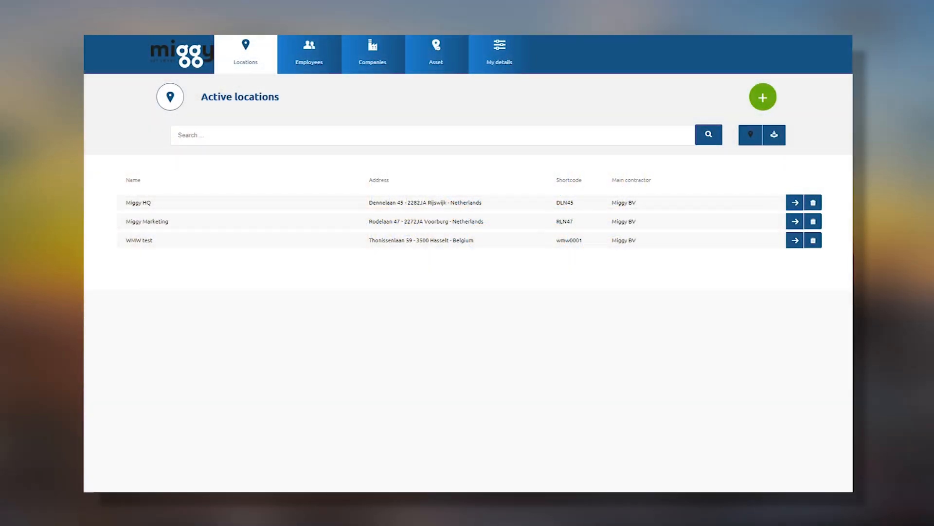
# Open Bosch accuboor 1 from the Track & Trace and temperature list for editing.
pyautogui.moveTo(442, 61)
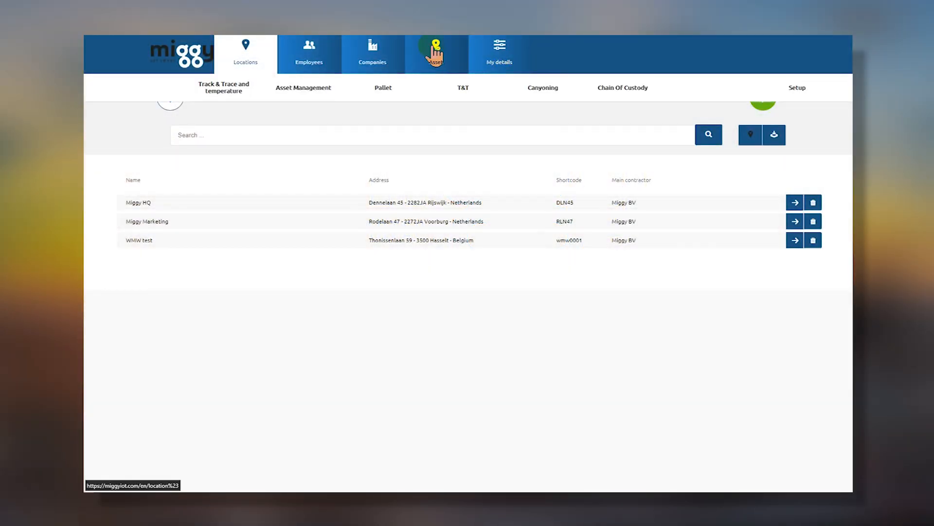
pyautogui.moveTo(246, 83)
pyautogui.click(224, 110)
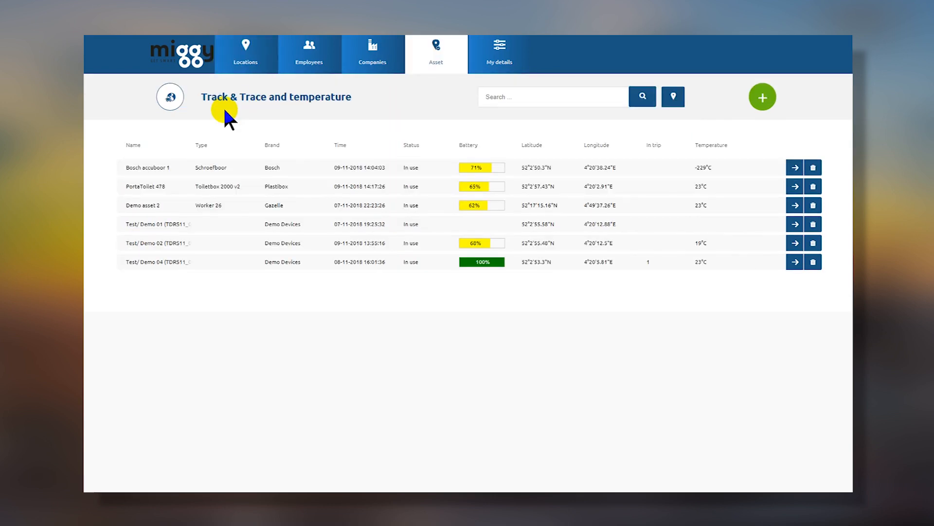
pyautogui.click(795, 167)
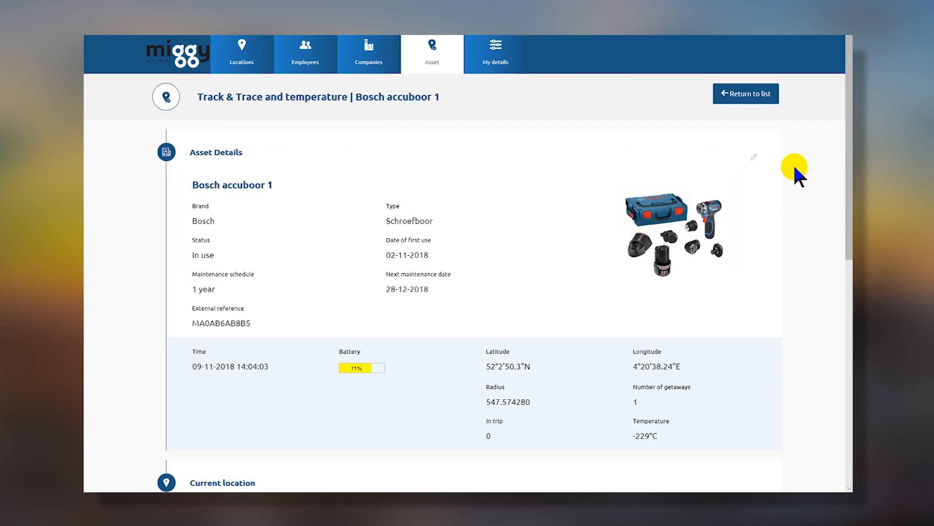
pyautogui.click(754, 163)
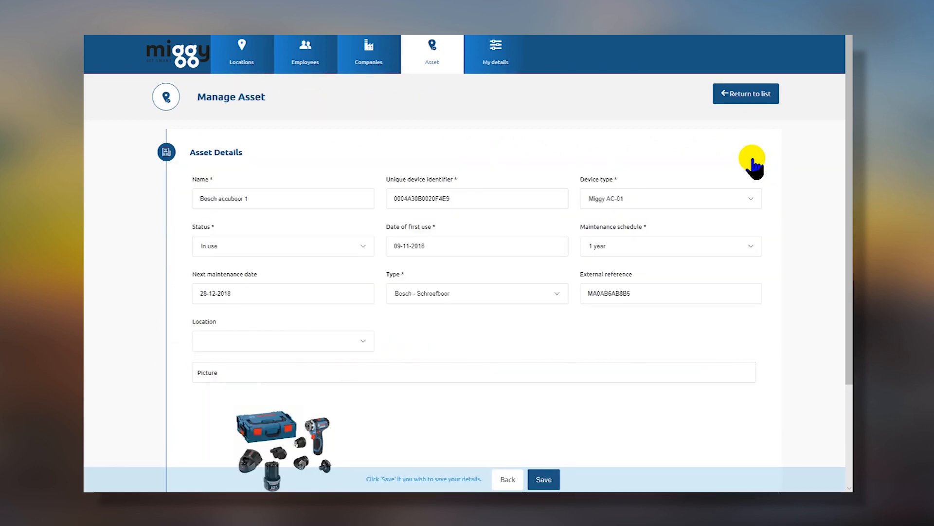
# Expand the asset's empty Rules section and start a new rule.
pyautogui.scroll(-3, 596, 327)
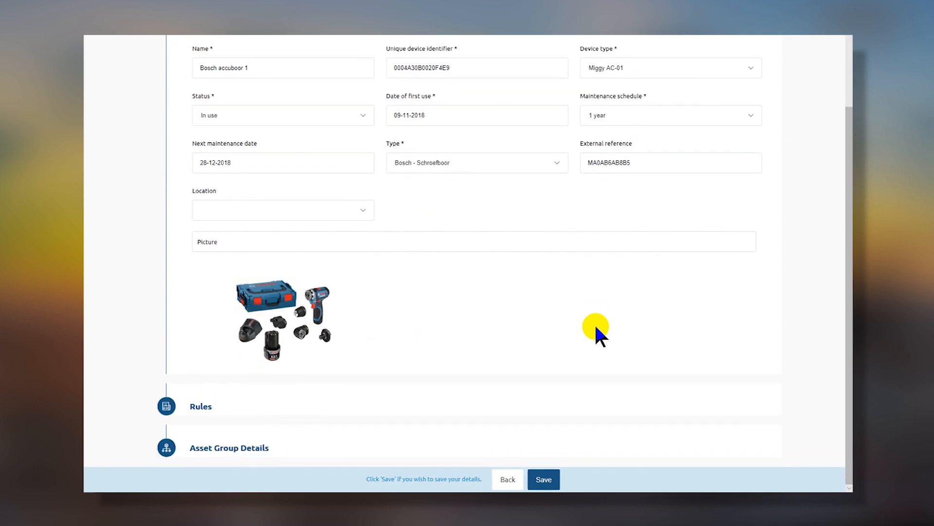
pyautogui.click(201, 406)
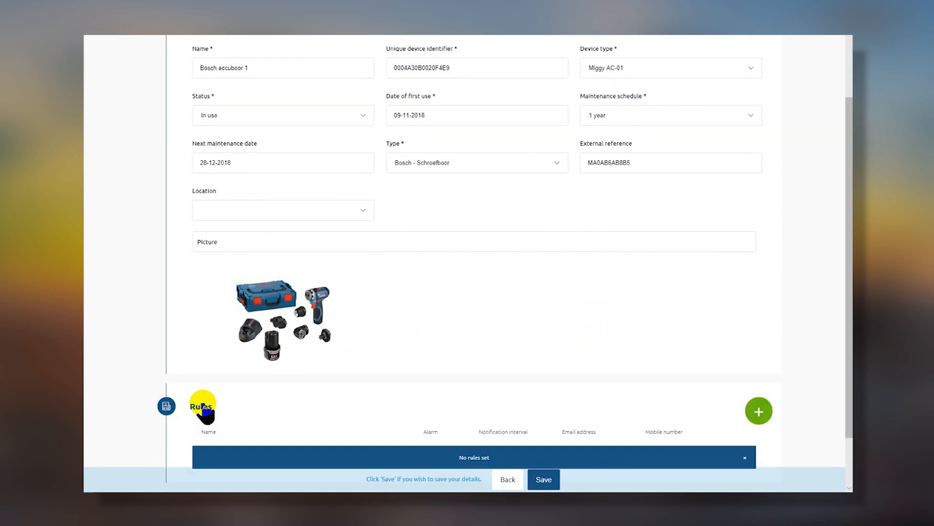
pyautogui.scroll(-2, 203, 411)
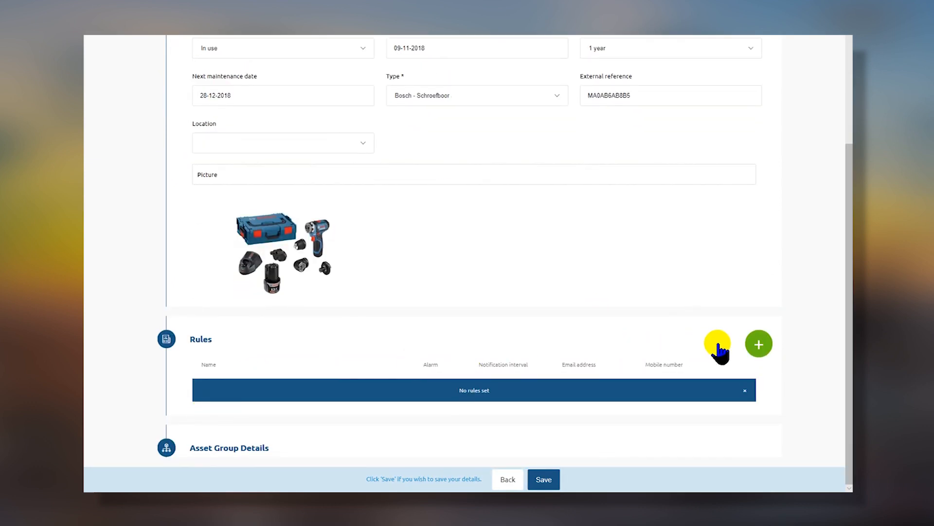
pyautogui.click(759, 344)
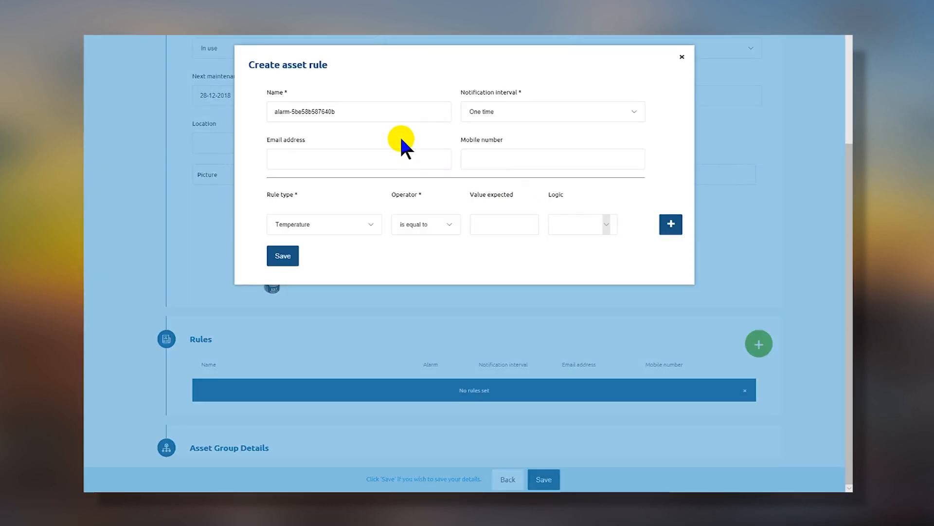
# Name the rule 'Bosch 001 out of HQ' with max 1 message every 12 hours.
pyautogui.moveTo(361, 108); pyautogui.dragTo(247, 125)
pyautogui.write('Bosch 001 out of HQ')
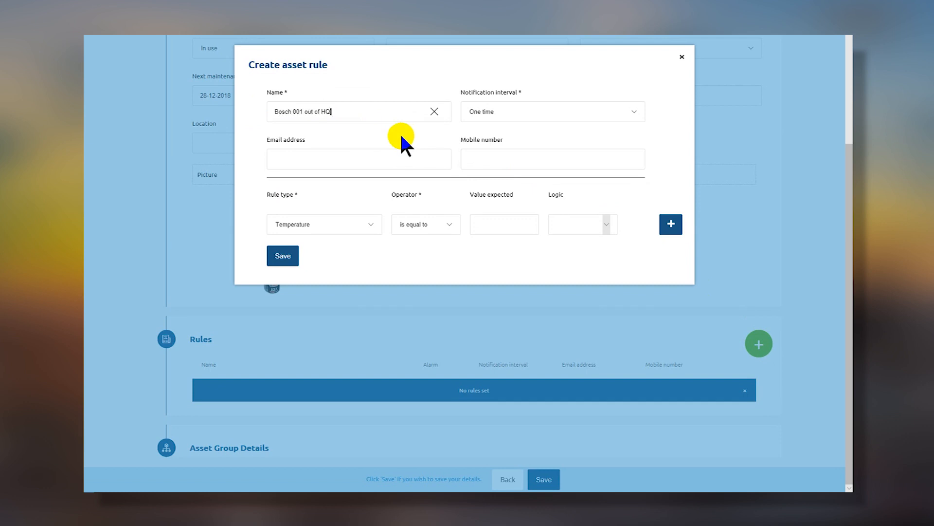
pyautogui.click(494, 114)
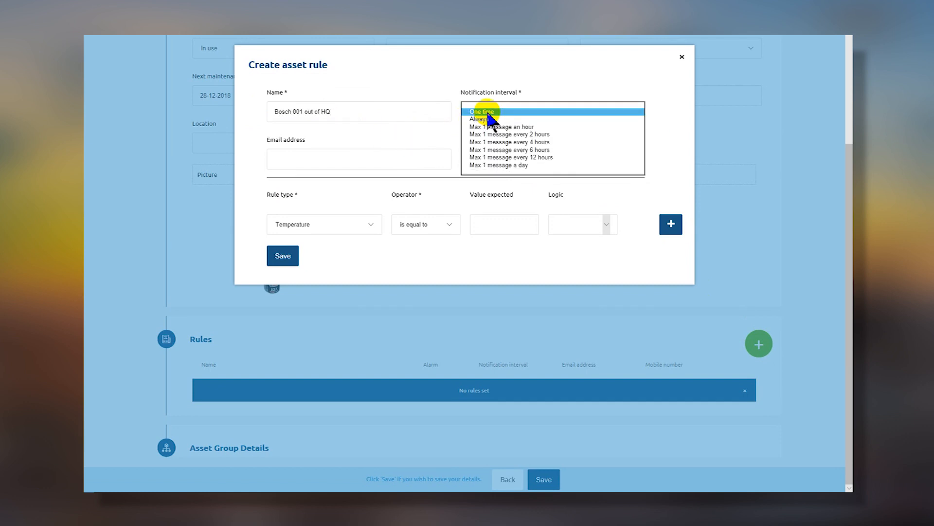
pyautogui.click(507, 158)
# Enter the notification e-mail and mobile number, set rule type Geofence, and save.
pyautogui.click(318, 161)
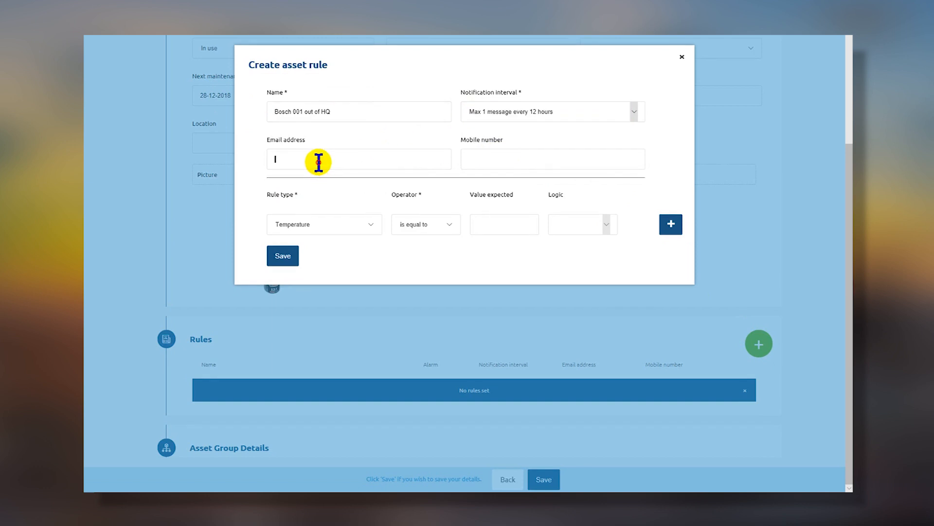
pyautogui.click(318, 161)
pyautogui.press('Tab')
pyautogui.write('061')
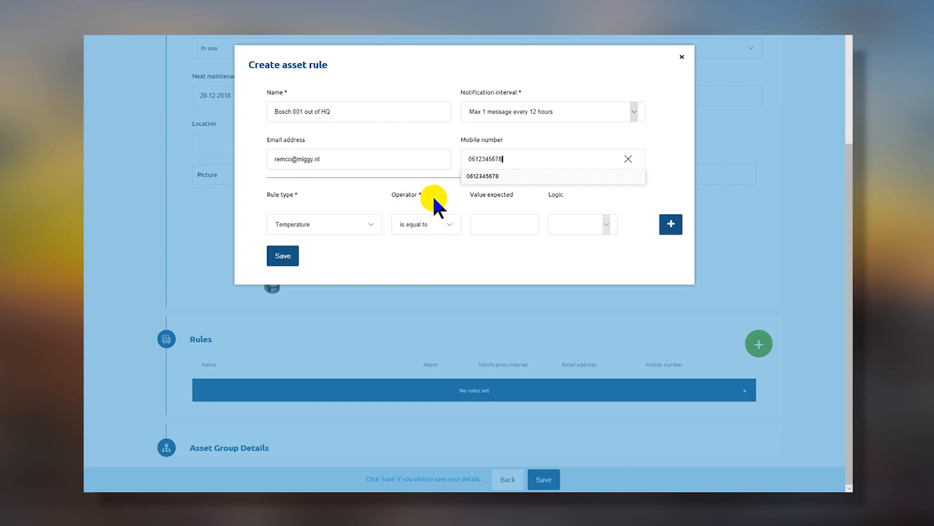
pyautogui.click(356, 222)
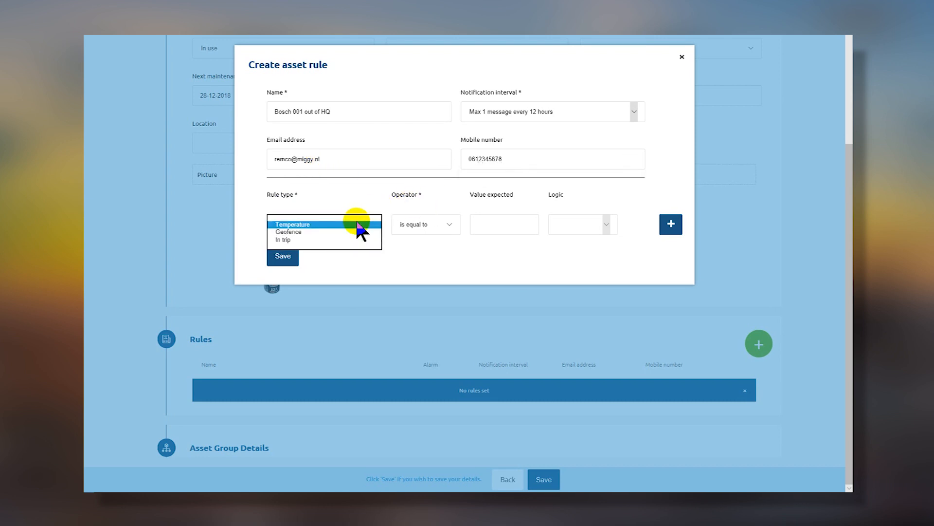
pyautogui.click(288, 231)
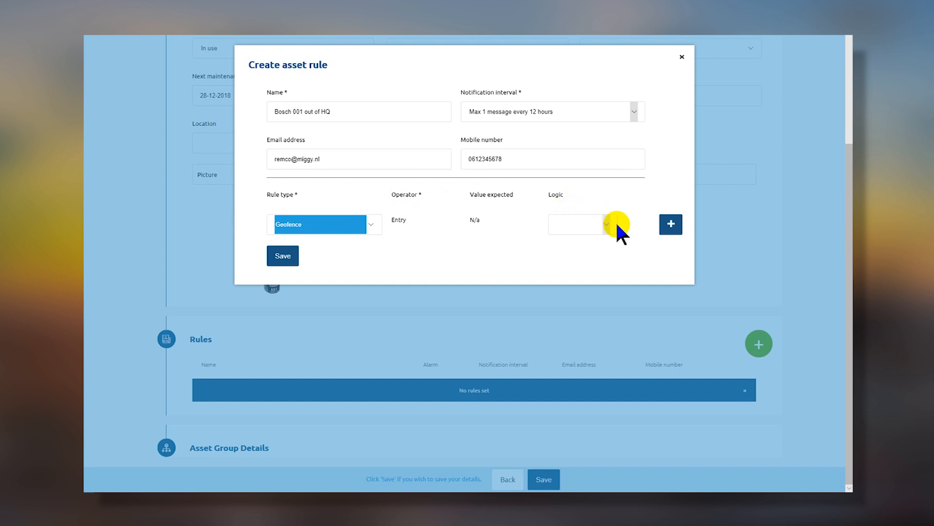
pyautogui.click(284, 256)
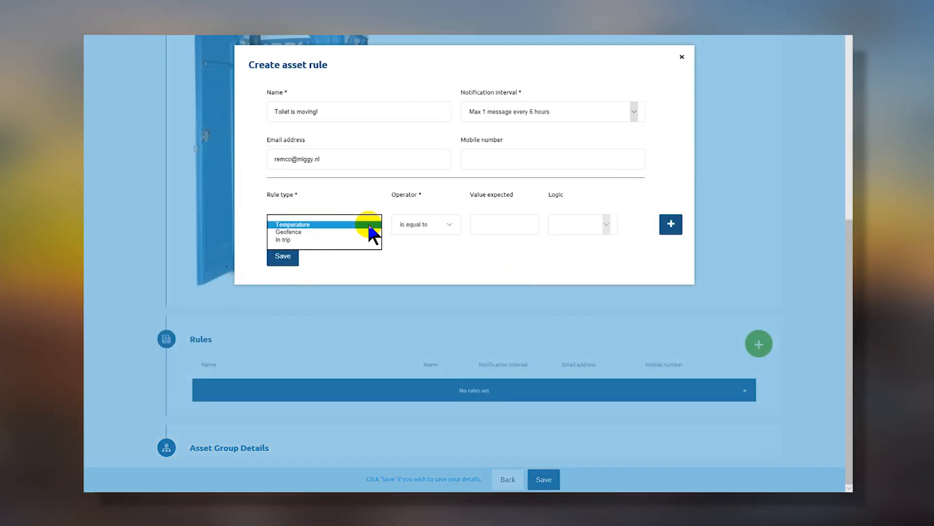
# Make 'Toilet is moving!' an In trip rule expecting value 1 and save it.
pyautogui.click(280, 240)
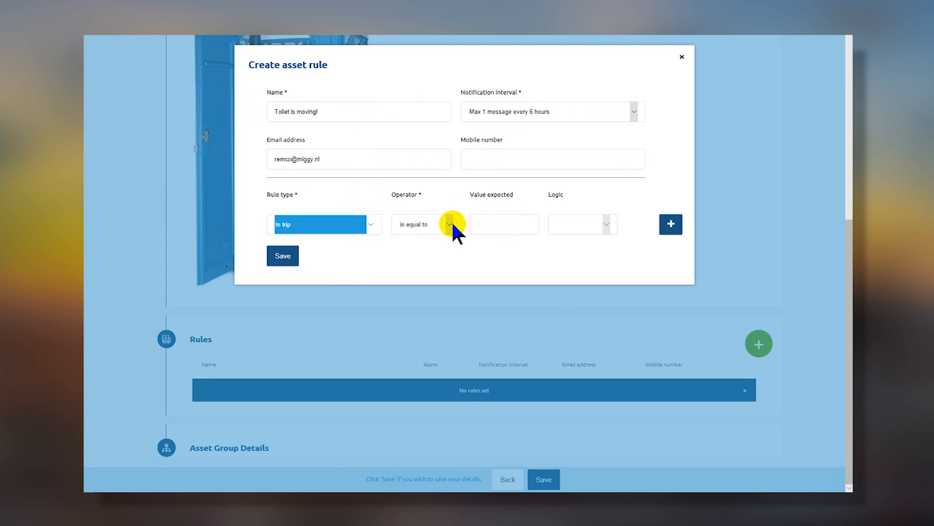
pyautogui.click(506, 225)
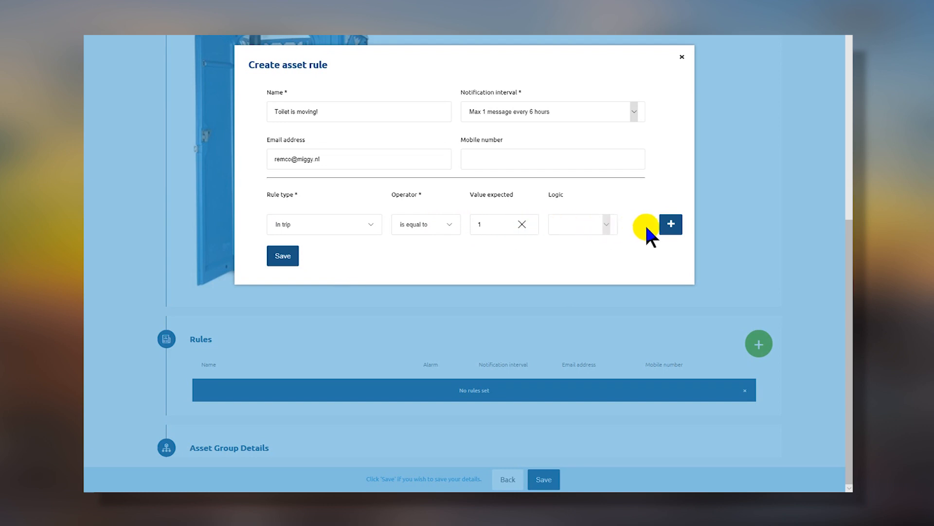
pyautogui.click(283, 256)
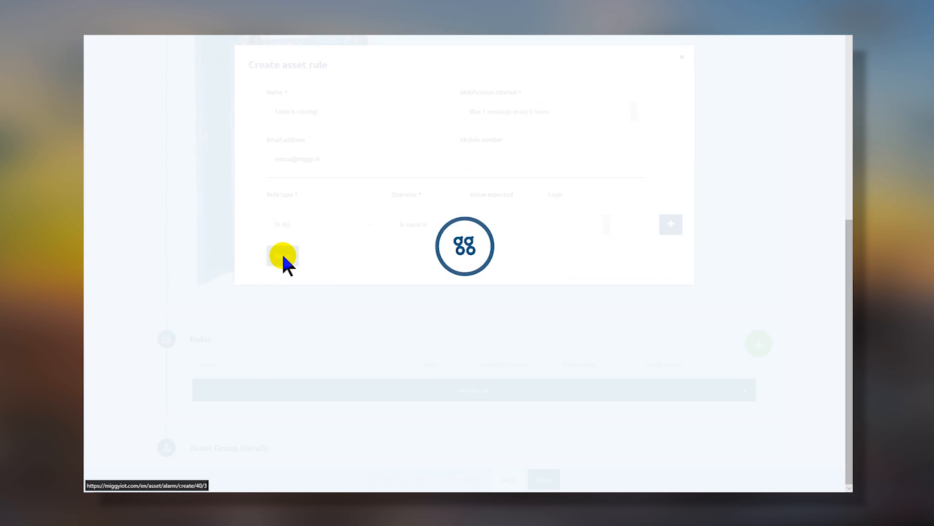